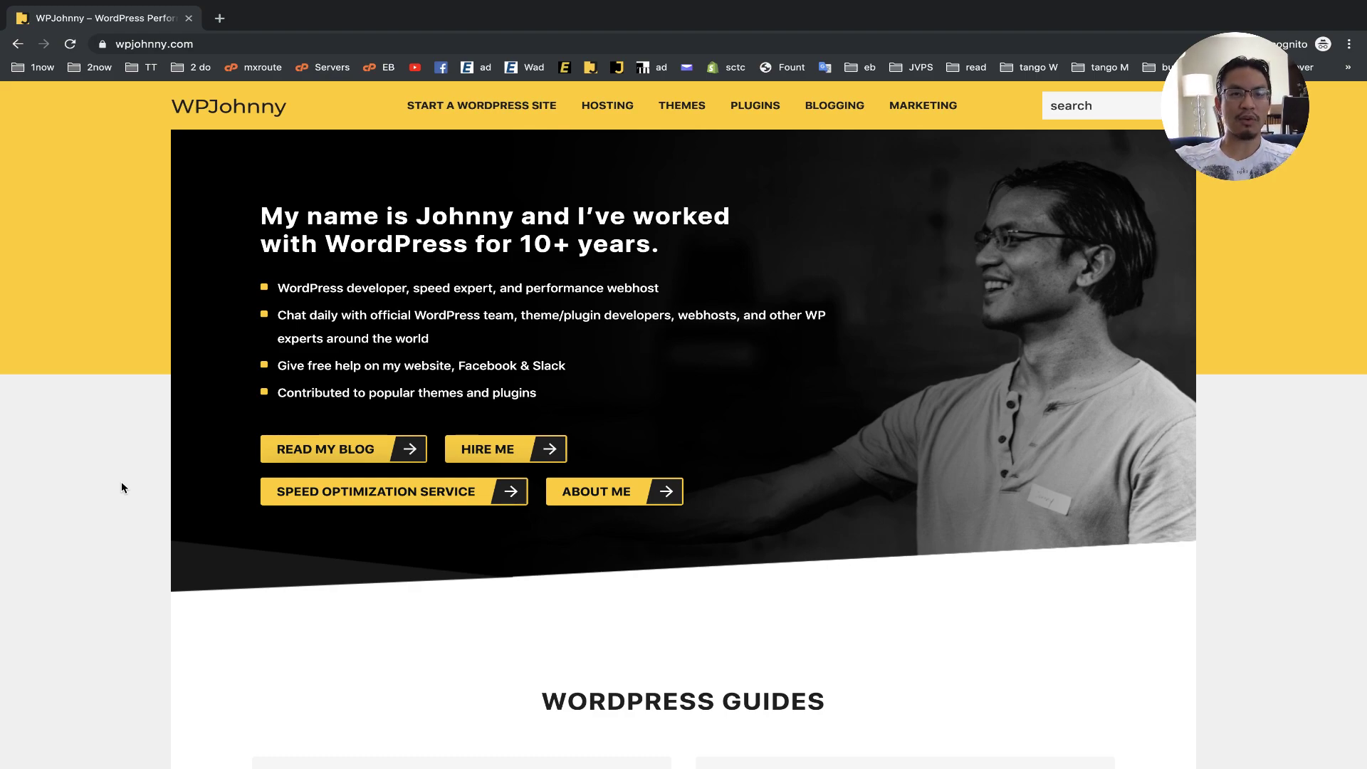
Open Chrome DevTools on wpjohnny.com through the page's Inspect option.
{"action": "scroll", "coordinate": [122, 515], "scroll_direction": "down", "scroll_amount": 5}
{"action": "scroll", "coordinate": [122, 517], "scroll_direction": "up", "scroll_amount": 3}
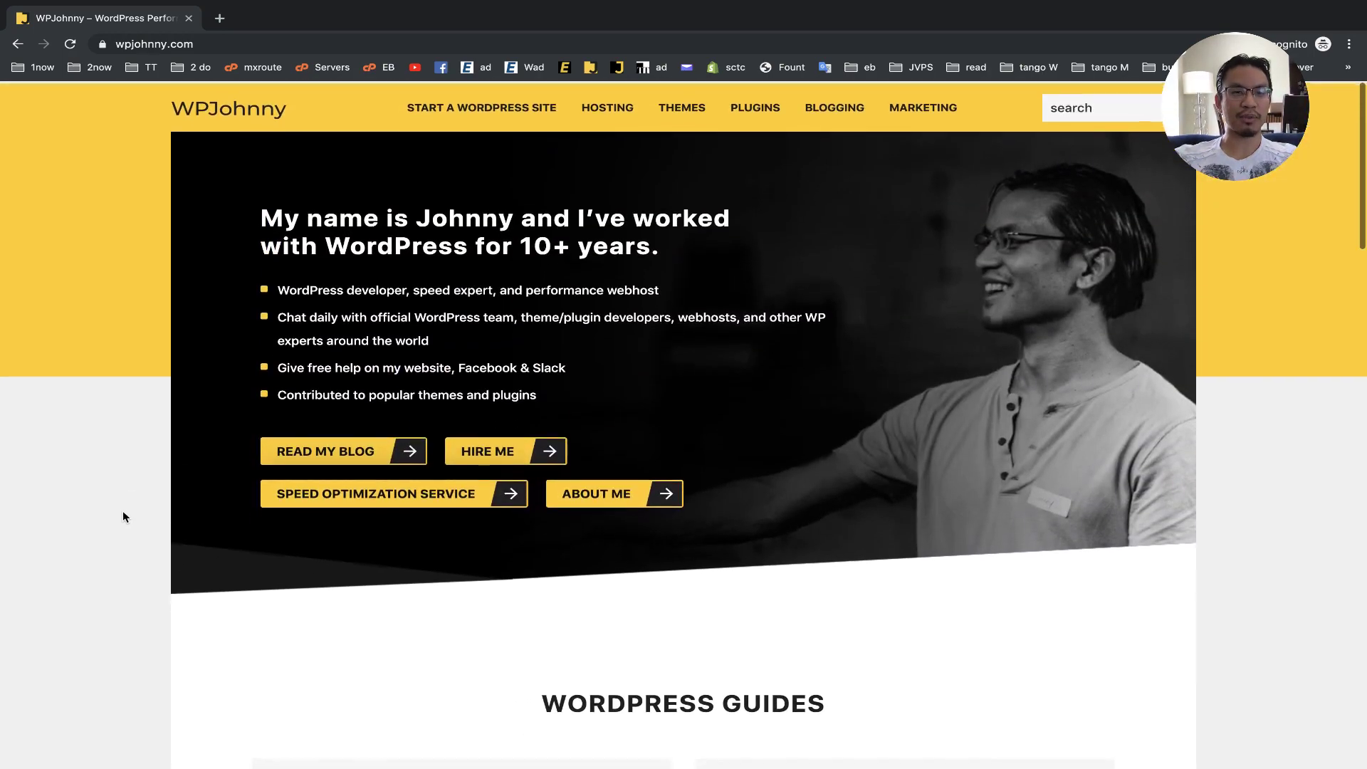
{"action": "right_click", "coordinate": [122, 510]}
{"action": "left_click", "coordinate": [114, 436]}
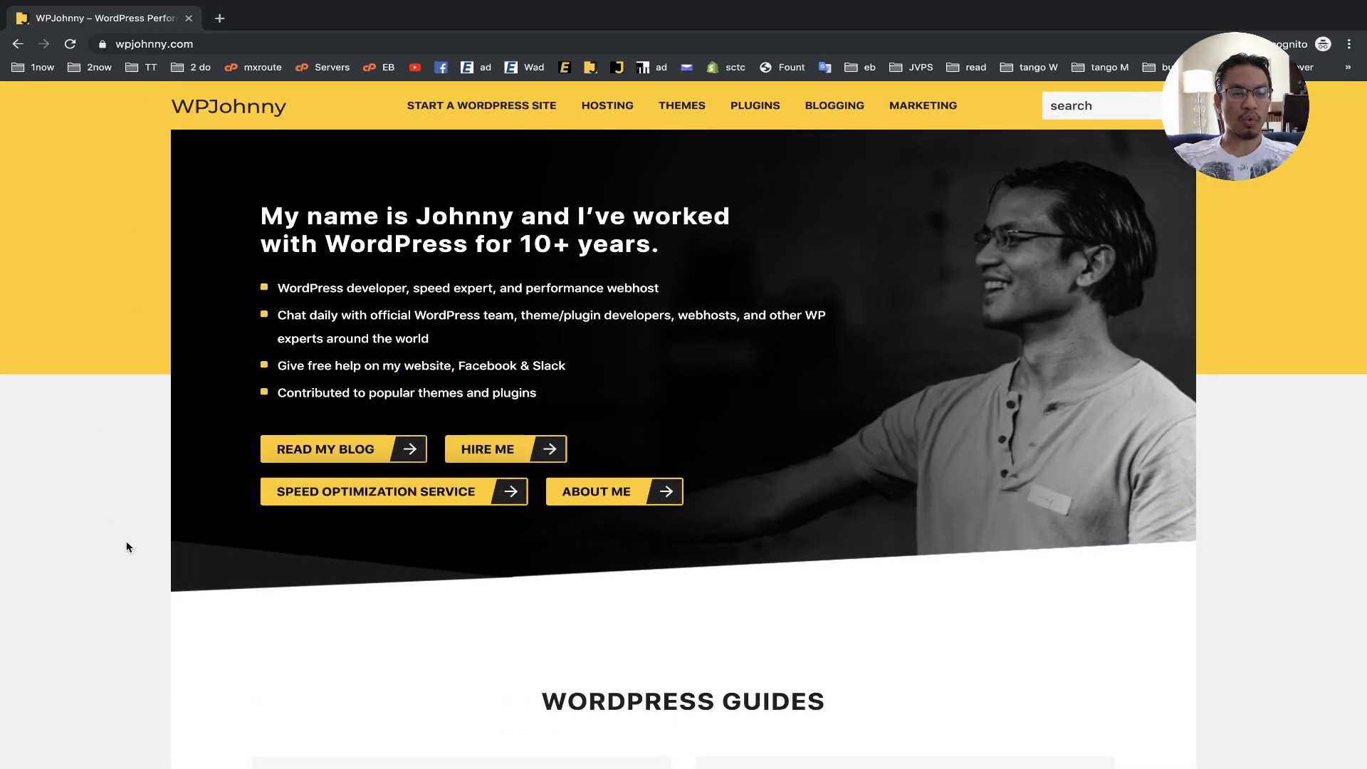
{"action": "right_click", "coordinate": [122, 469]}
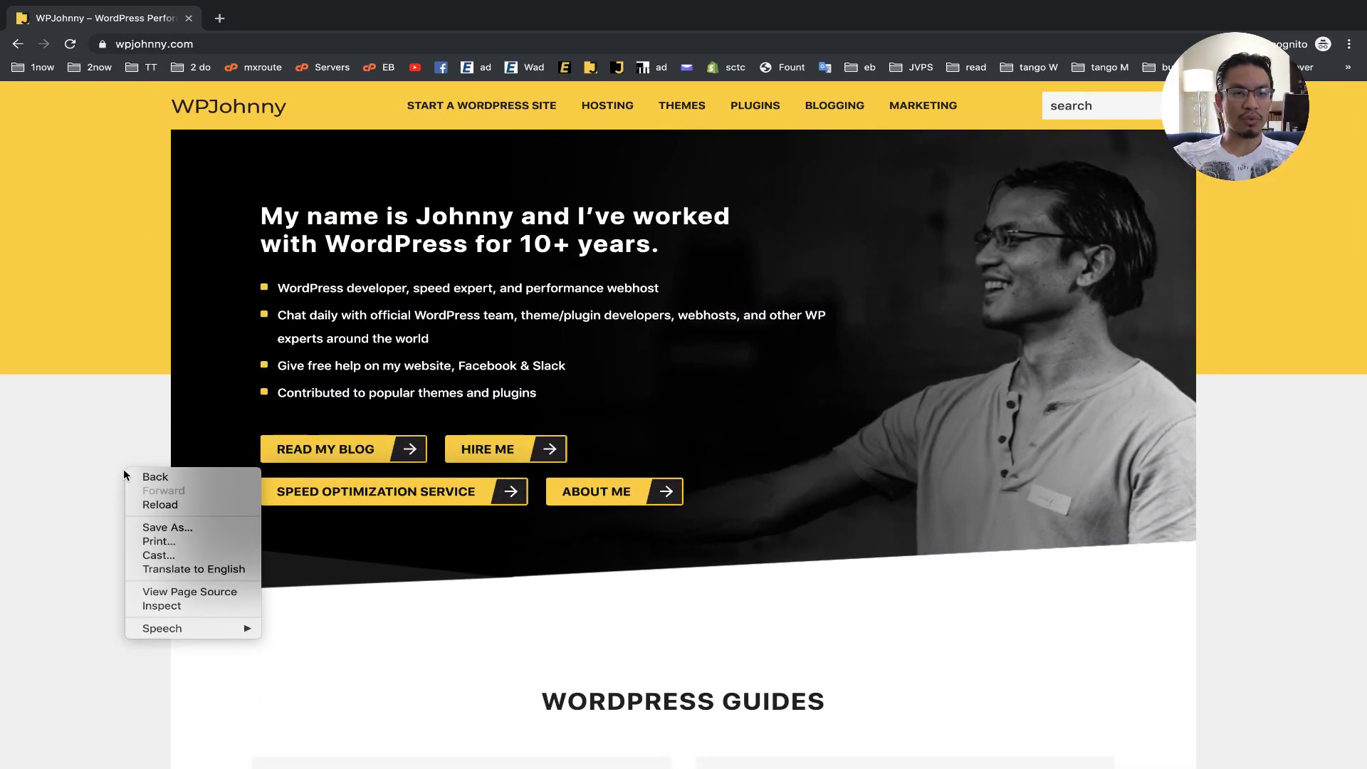
{"action": "left_click", "coordinate": [168, 610]}
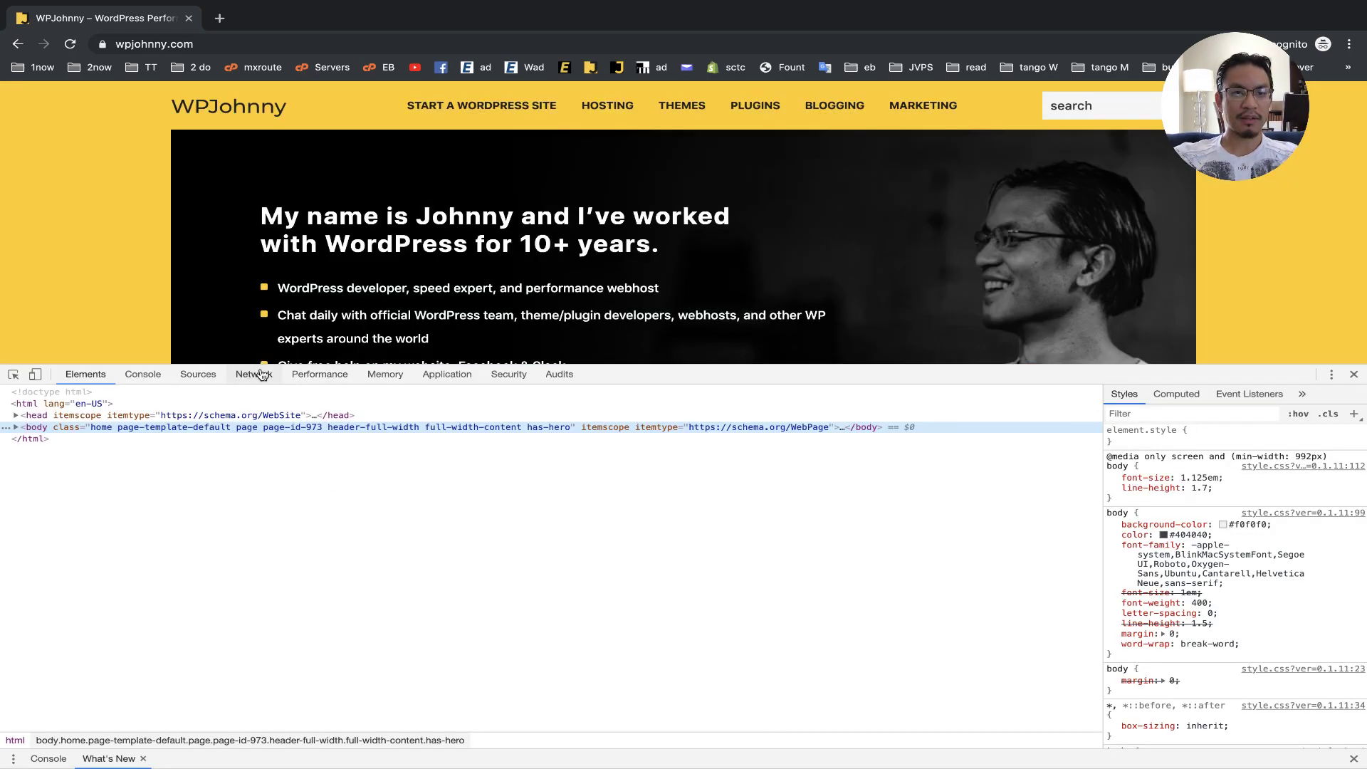
Reload wpjohnny.com in the Network panel to record its 17 requests.
{"action": "left_click", "coordinate": [255, 375]}
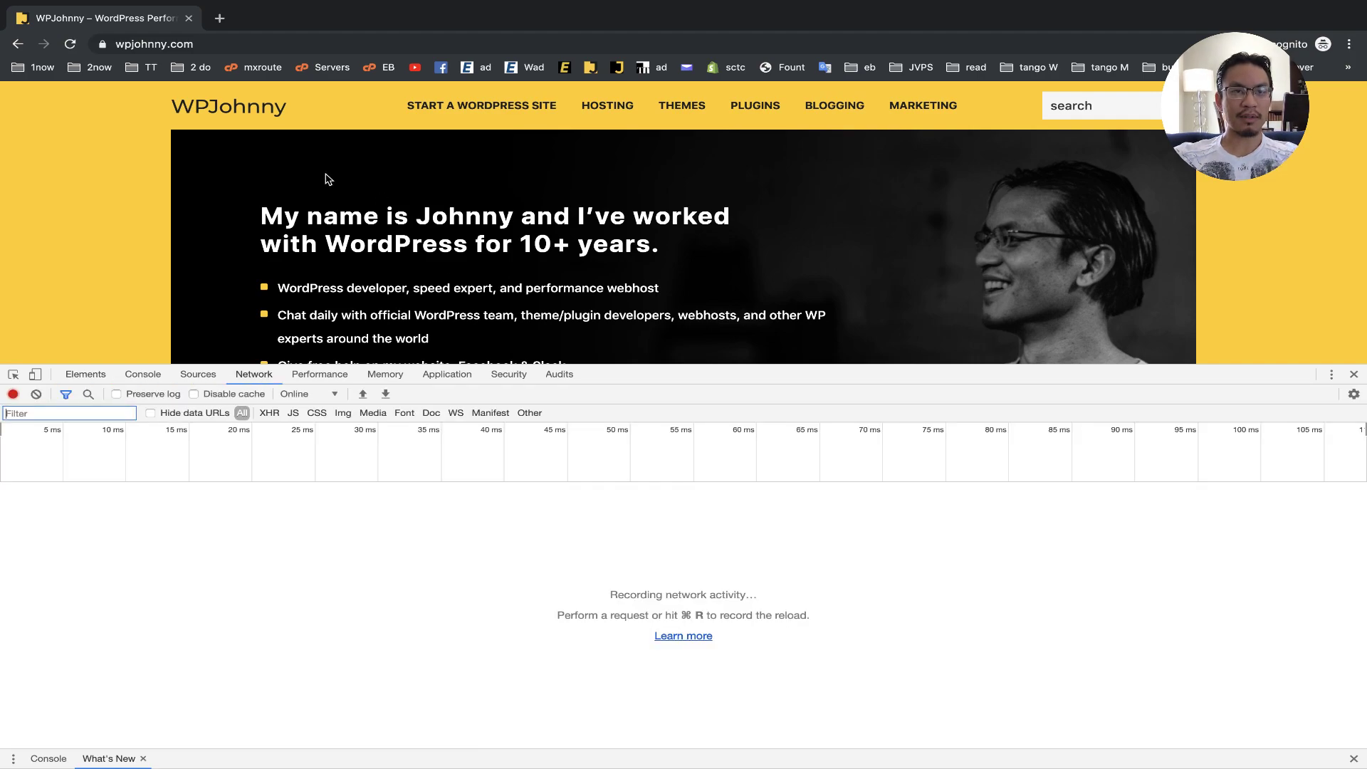
{"action": "key", "text": "super+r"}
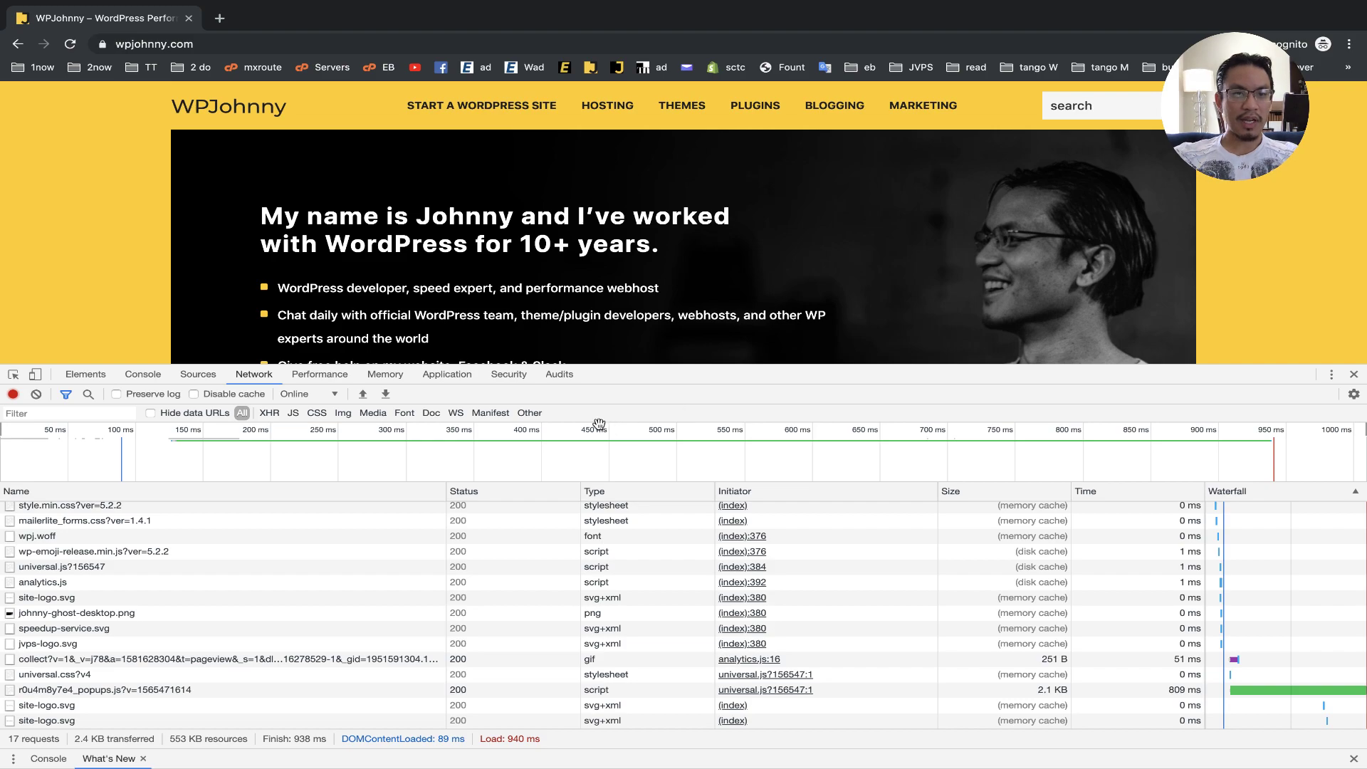
{"action": "scroll", "coordinate": [385, 553], "scroll_direction": "up", "scroll_amount": 2}
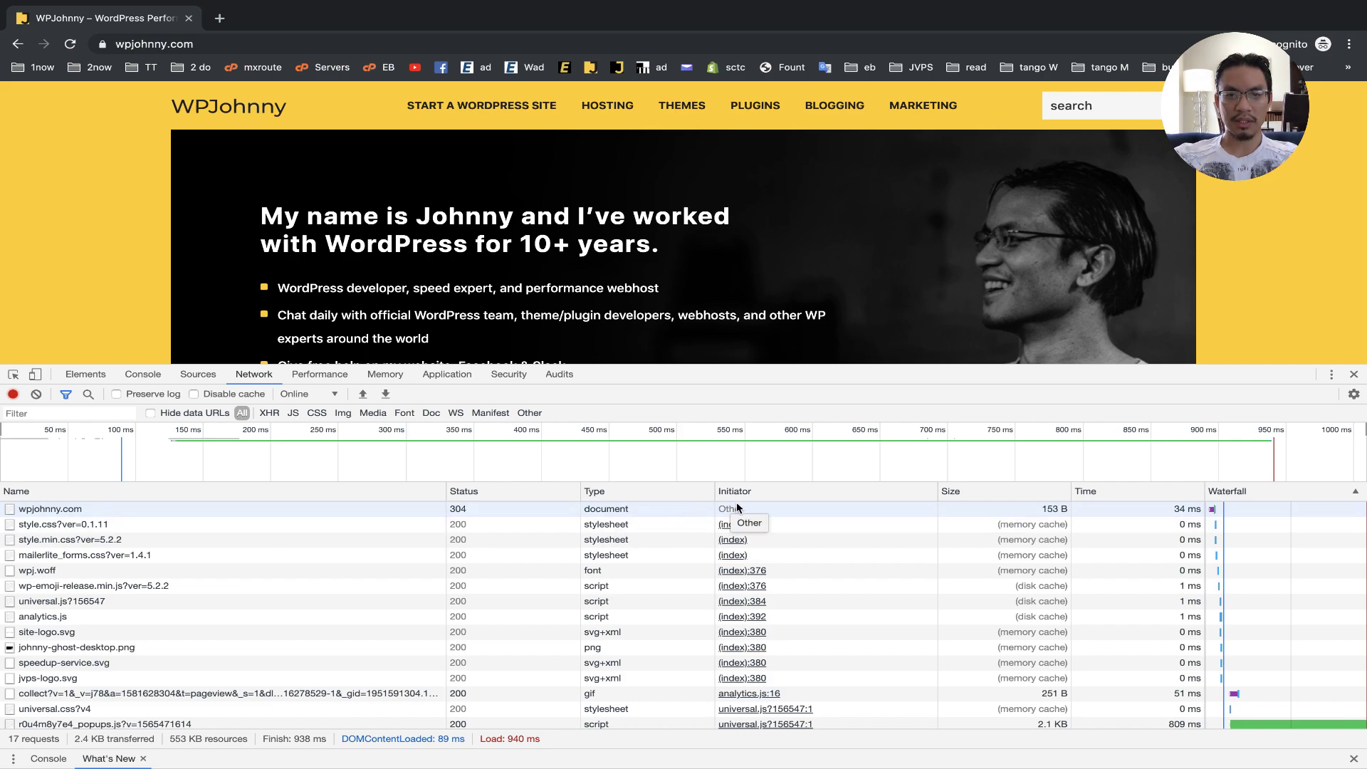
Add Protocol and Response Headers > Content-Encoding columns to the Network request table.
{"action": "right_click", "coordinate": [366, 502]}
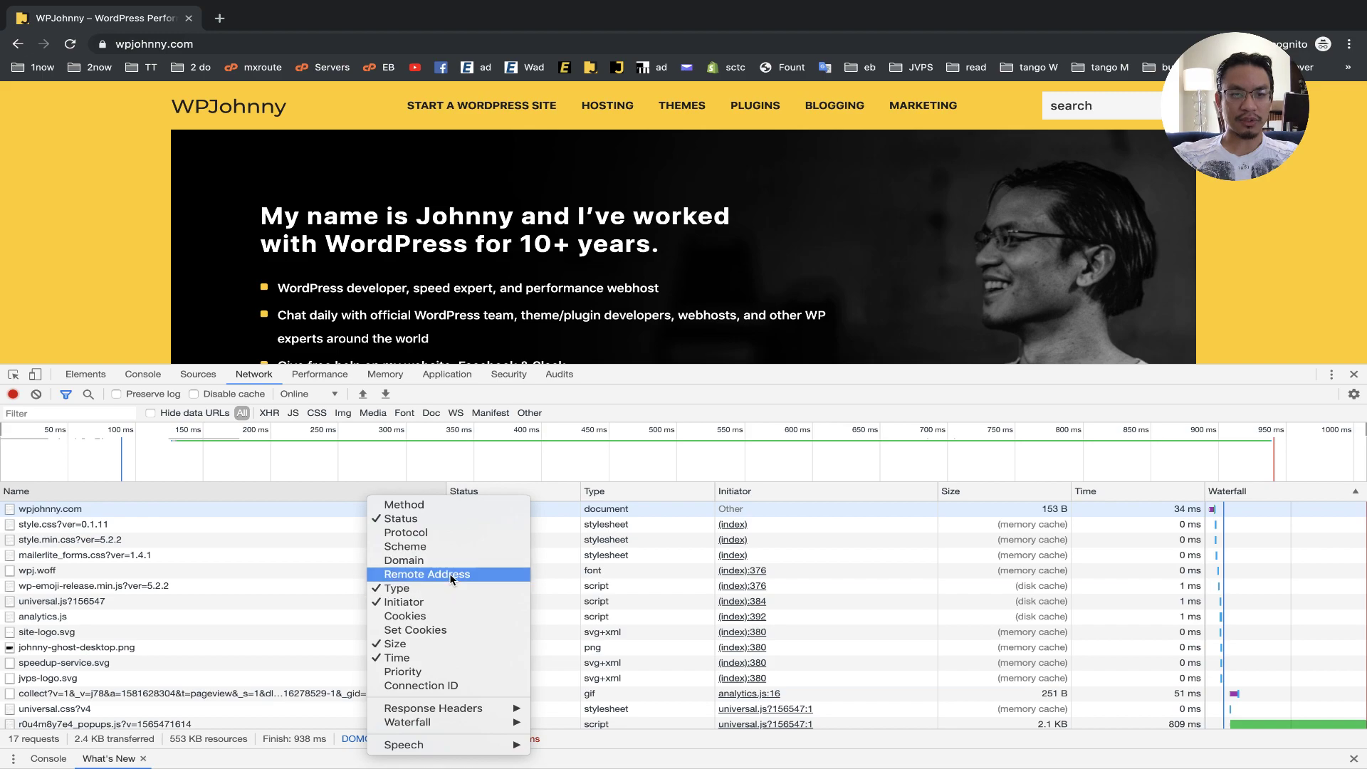
{"action": "left_click", "coordinate": [448, 537]}
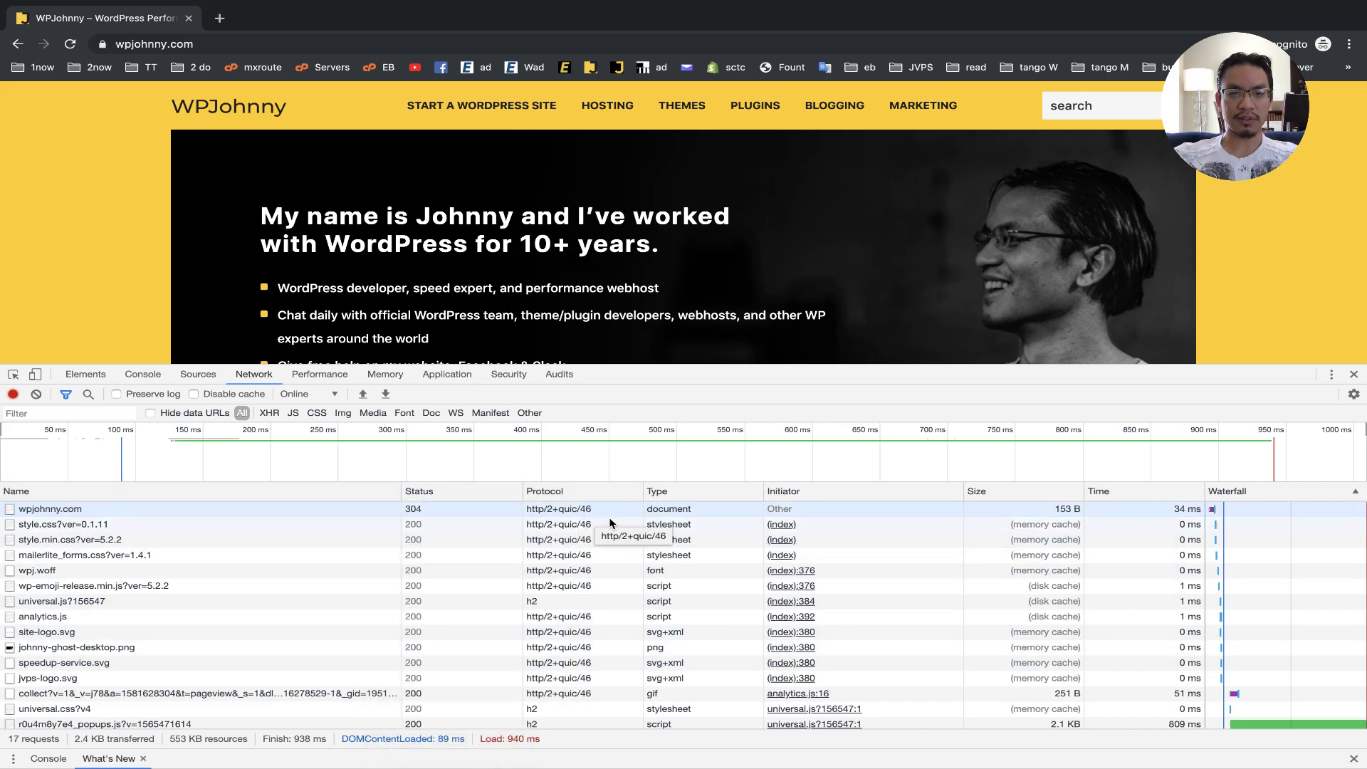
{"action": "right_click", "coordinate": [366, 497]}
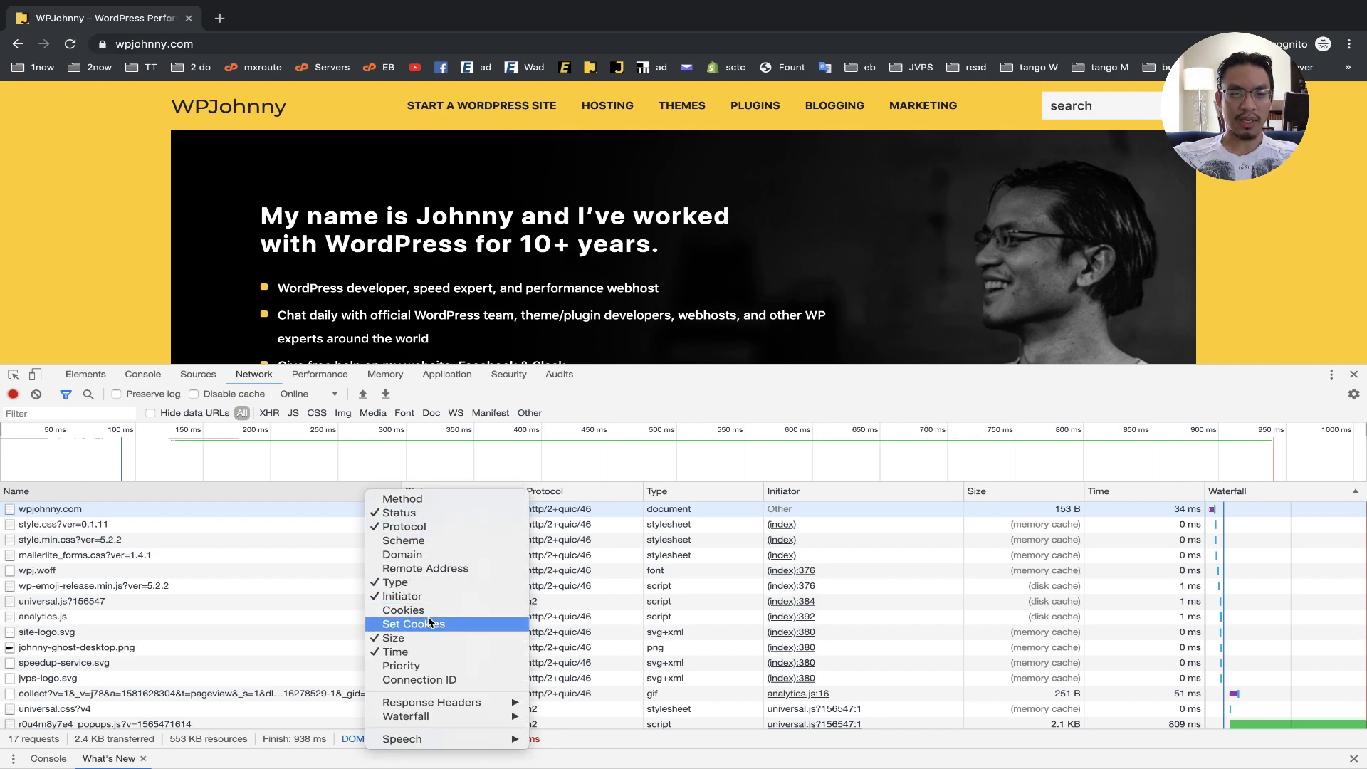
{"action": "mouse_move", "coordinate": [481, 700]}
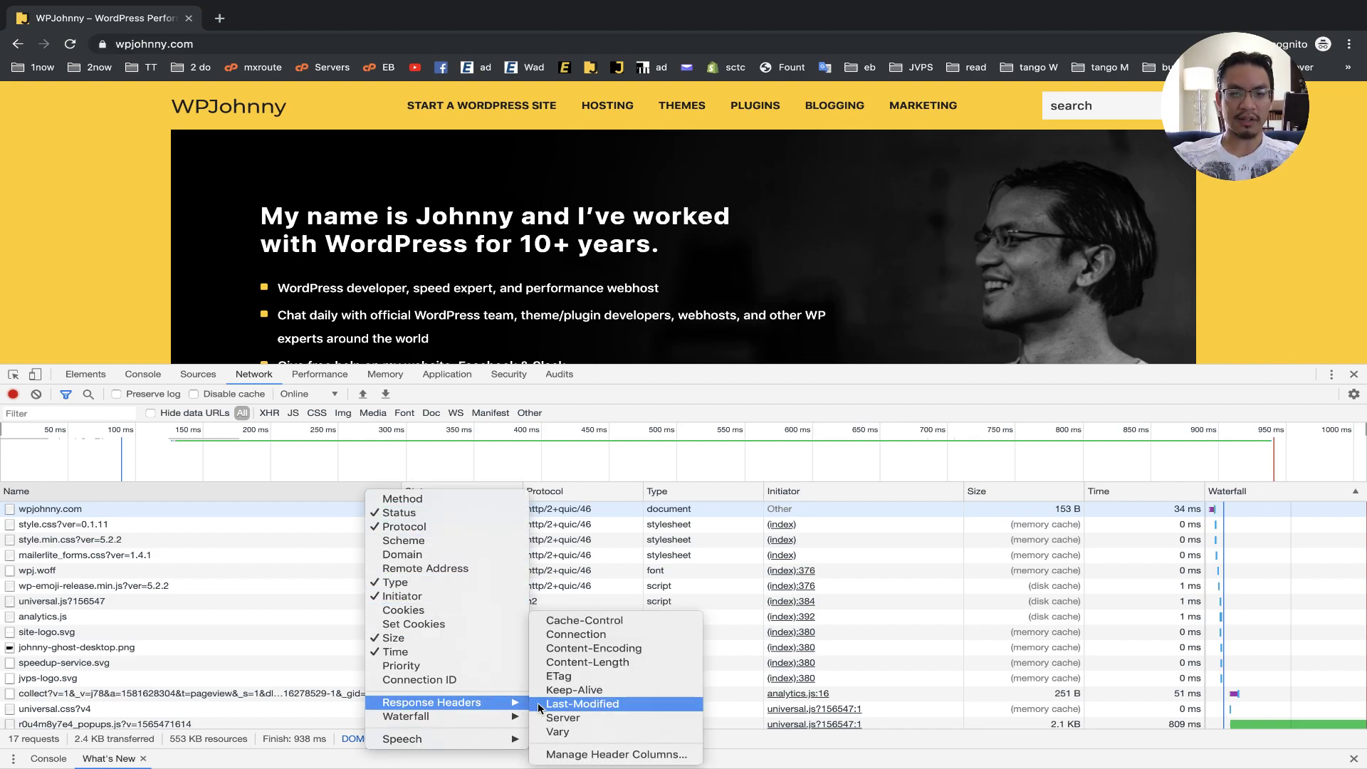
{"action": "left_click", "coordinate": [600, 650]}
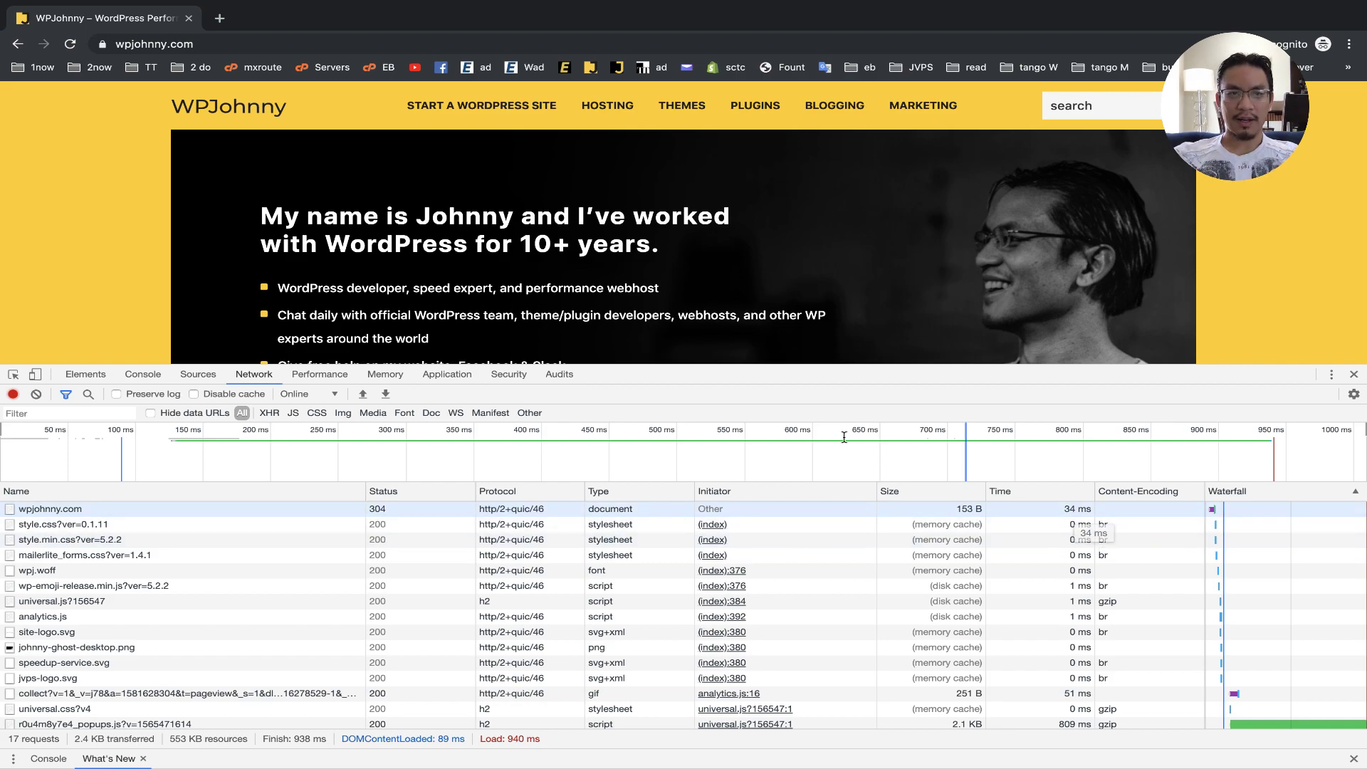
Reload wpjohnny.com via its logo and view the style.css response headers.
{"action": "left_click", "coordinate": [235, 109]}
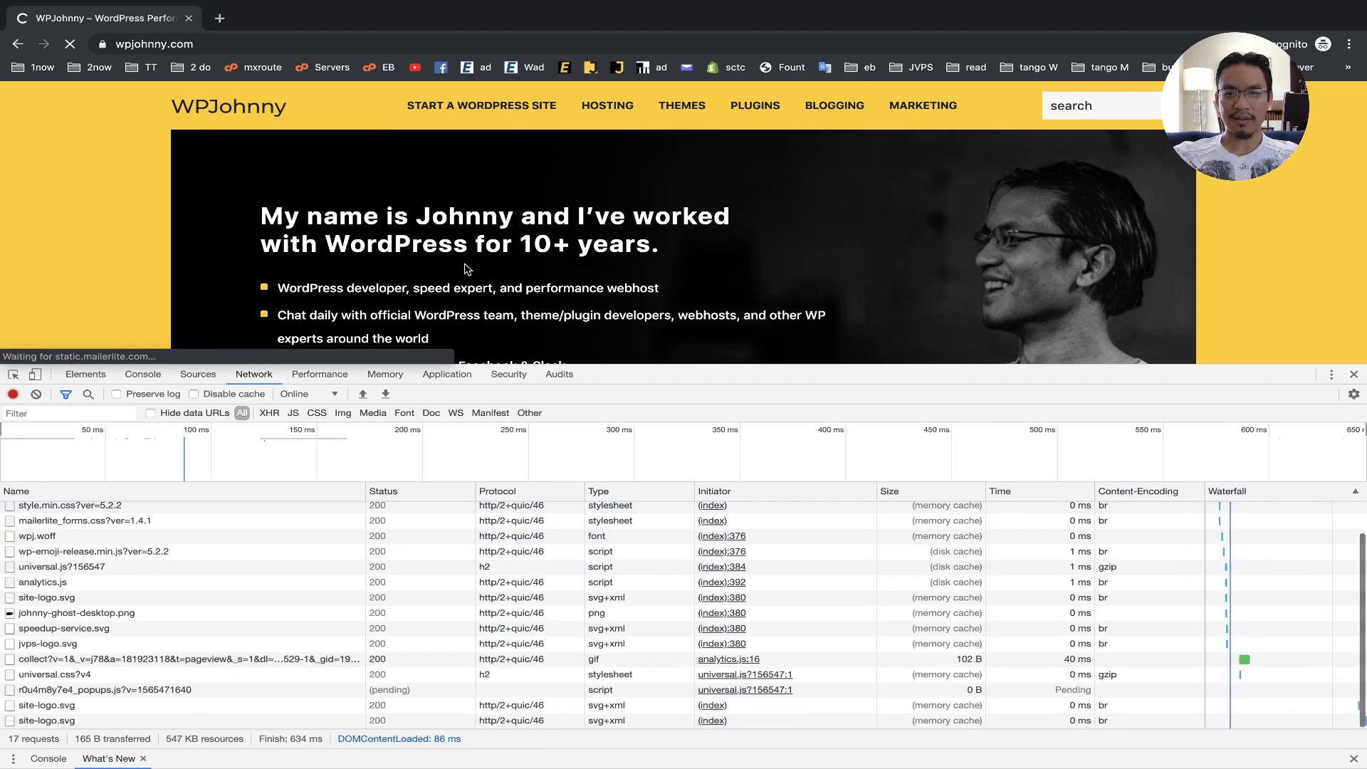
{"action": "scroll", "coordinate": [846, 583], "scroll_direction": "up", "scroll_amount": 1}
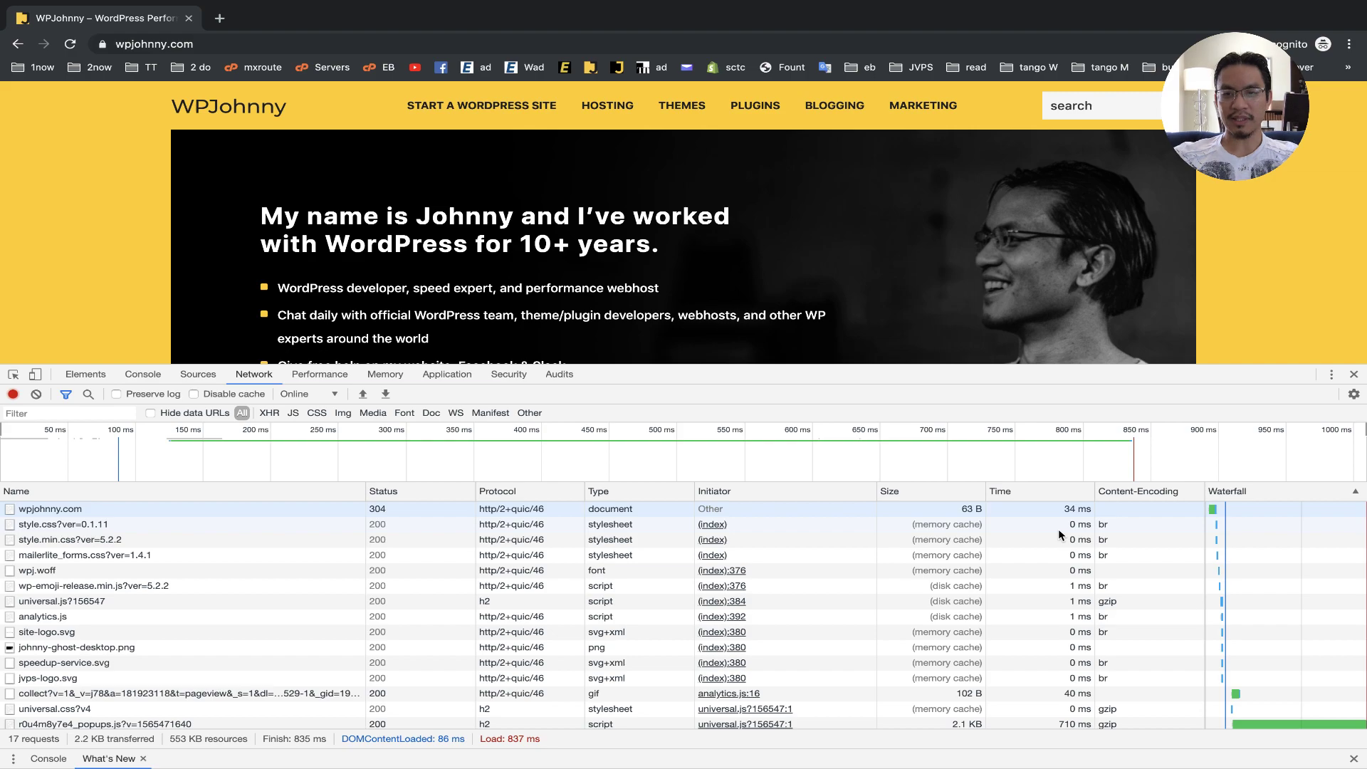
{"action": "left_click", "coordinate": [218, 528]}
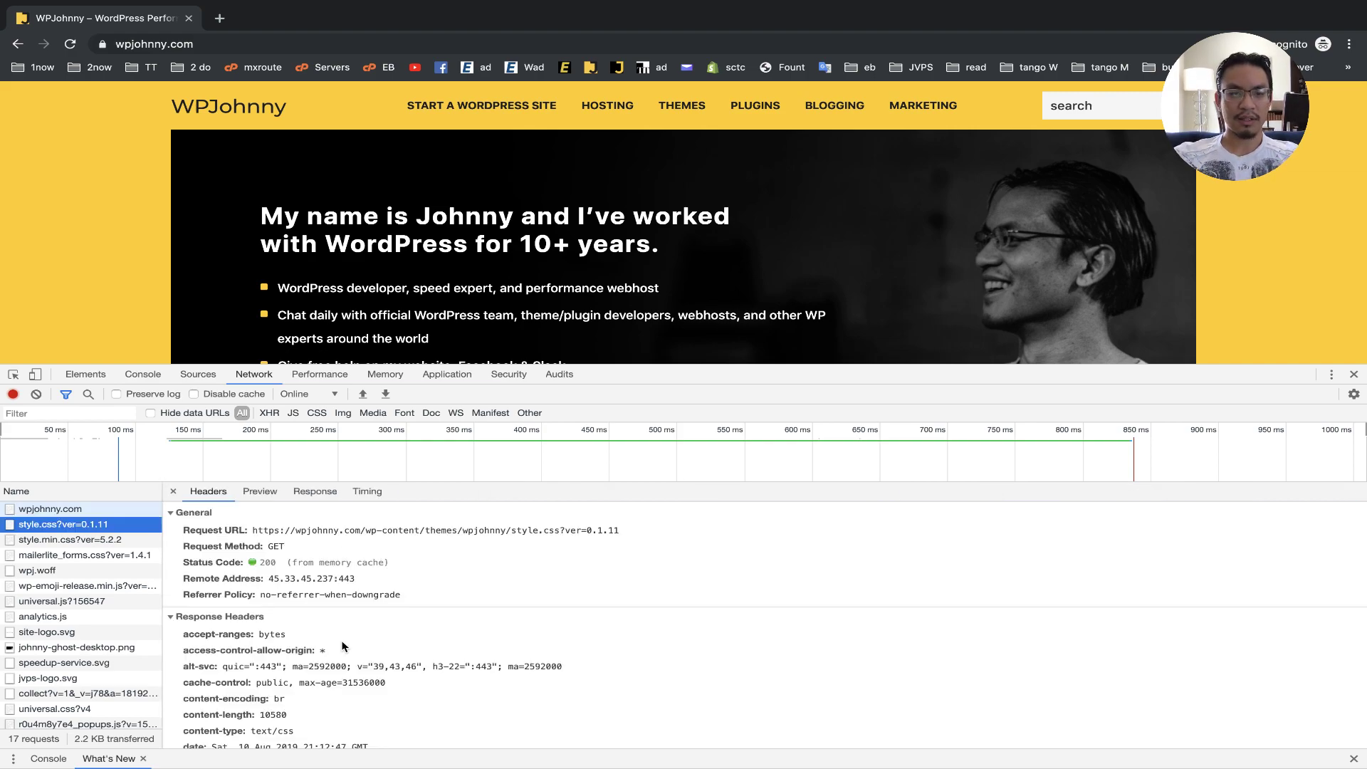
{"action": "scroll", "coordinate": [342, 646], "scroll_direction": "down", "scroll_amount": 5}
{"action": "scroll", "coordinate": [345, 646], "scroll_direction": "up", "scroll_amount": 5}
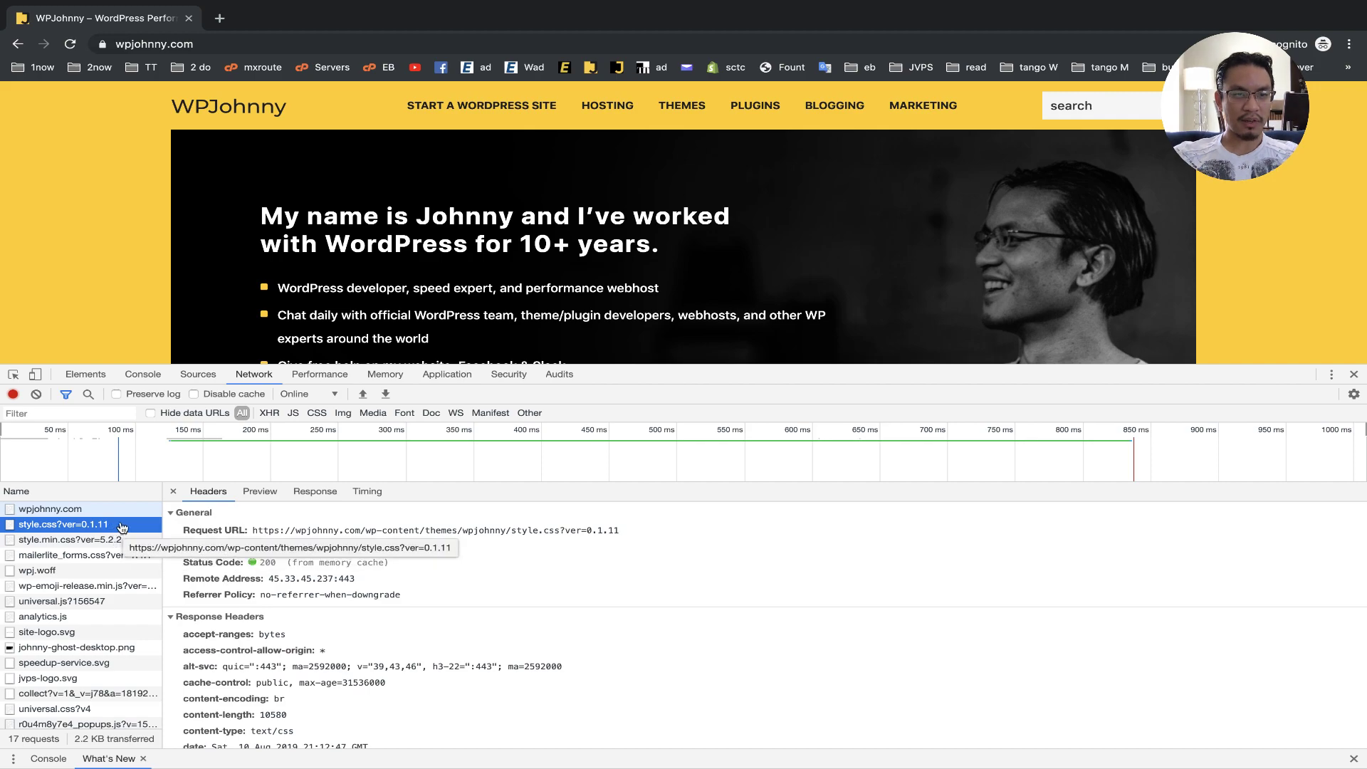
{"action": "left_click", "coordinate": [173, 492]}
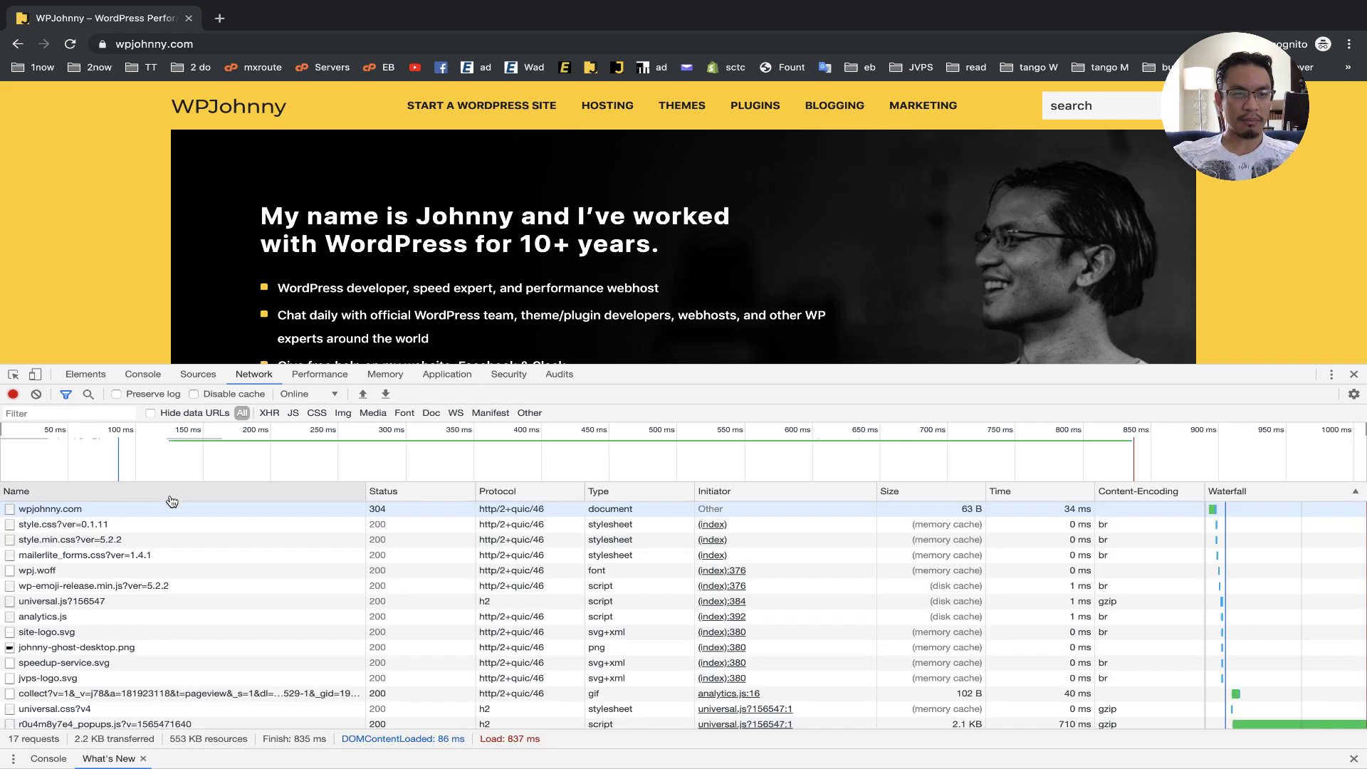
Confirm style.css shows content-encoding br, then close the header details.
{"action": "left_click", "coordinate": [88, 527]}
{"action": "scroll", "coordinate": [260, 633], "scroll_direction": "down", "scroll_amount": 2}
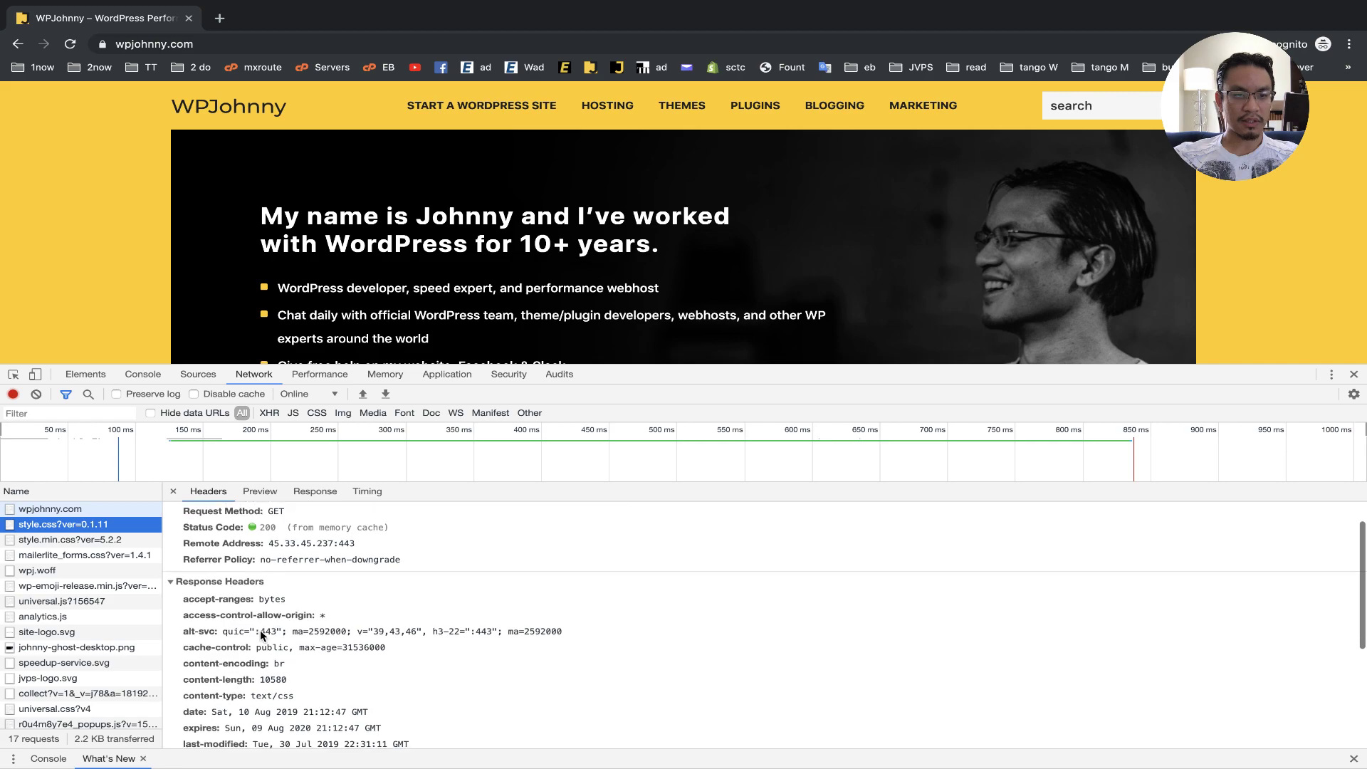
{"action": "double_click", "coordinate": [279, 656]}
{"action": "left_click", "coordinate": [173, 492]}
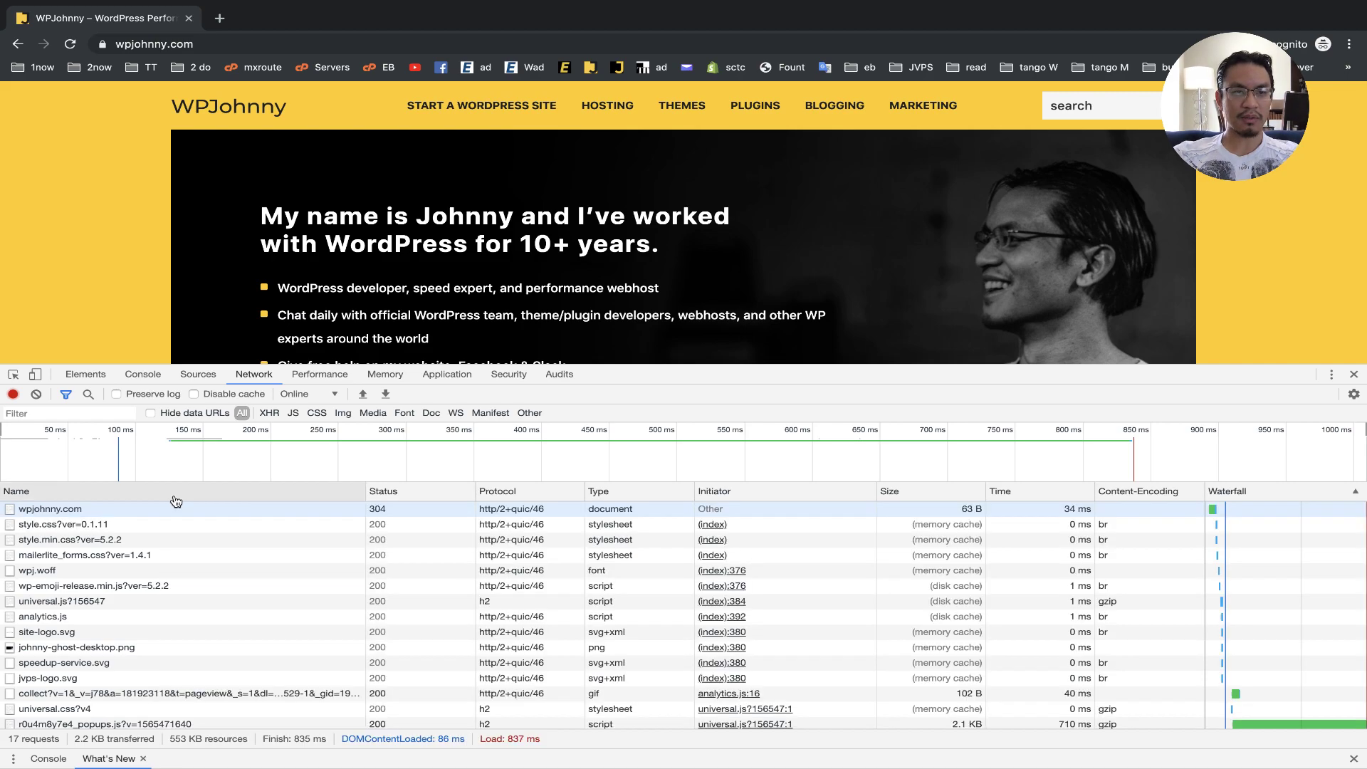
Remove the Content-Encoding column and briefly review the style.css headers.
{"action": "right_click", "coordinate": [1161, 499]}
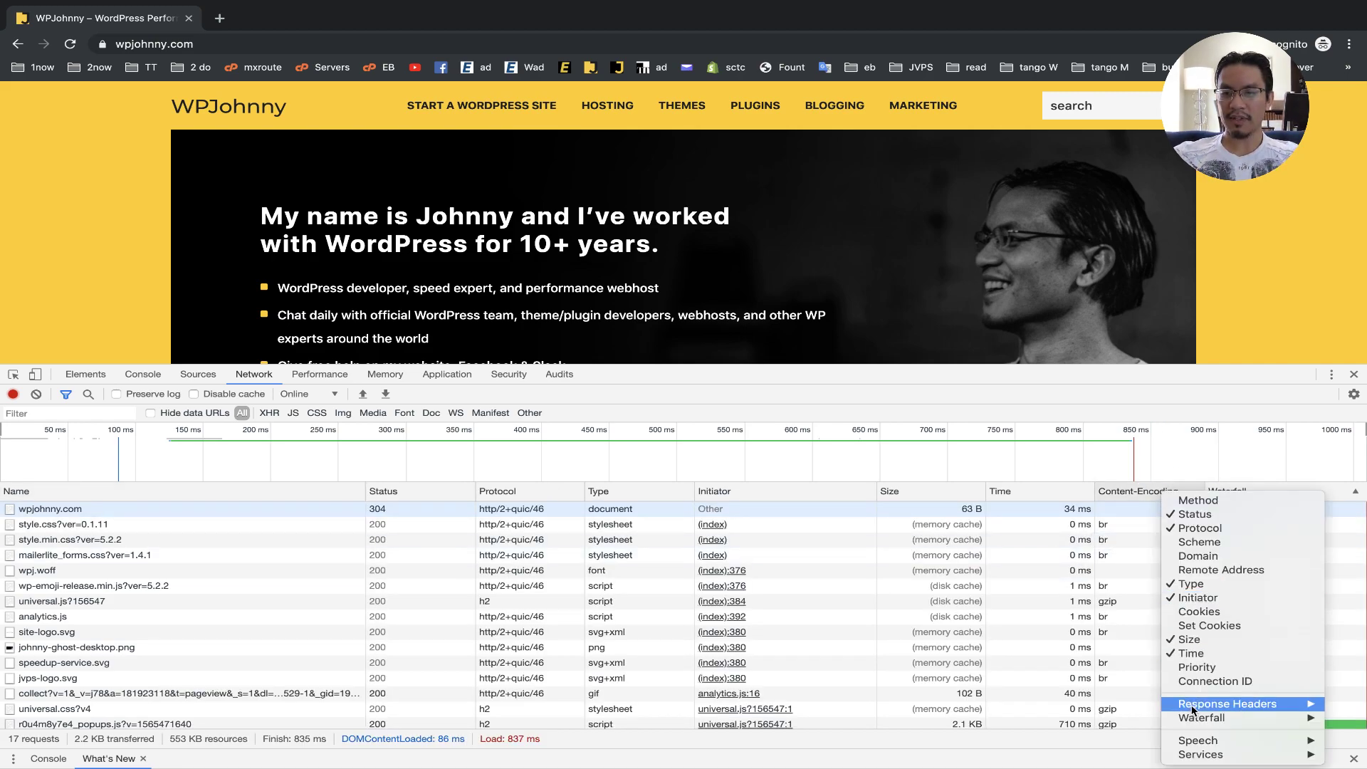
{"action": "mouse_move", "coordinate": [1204, 709]}
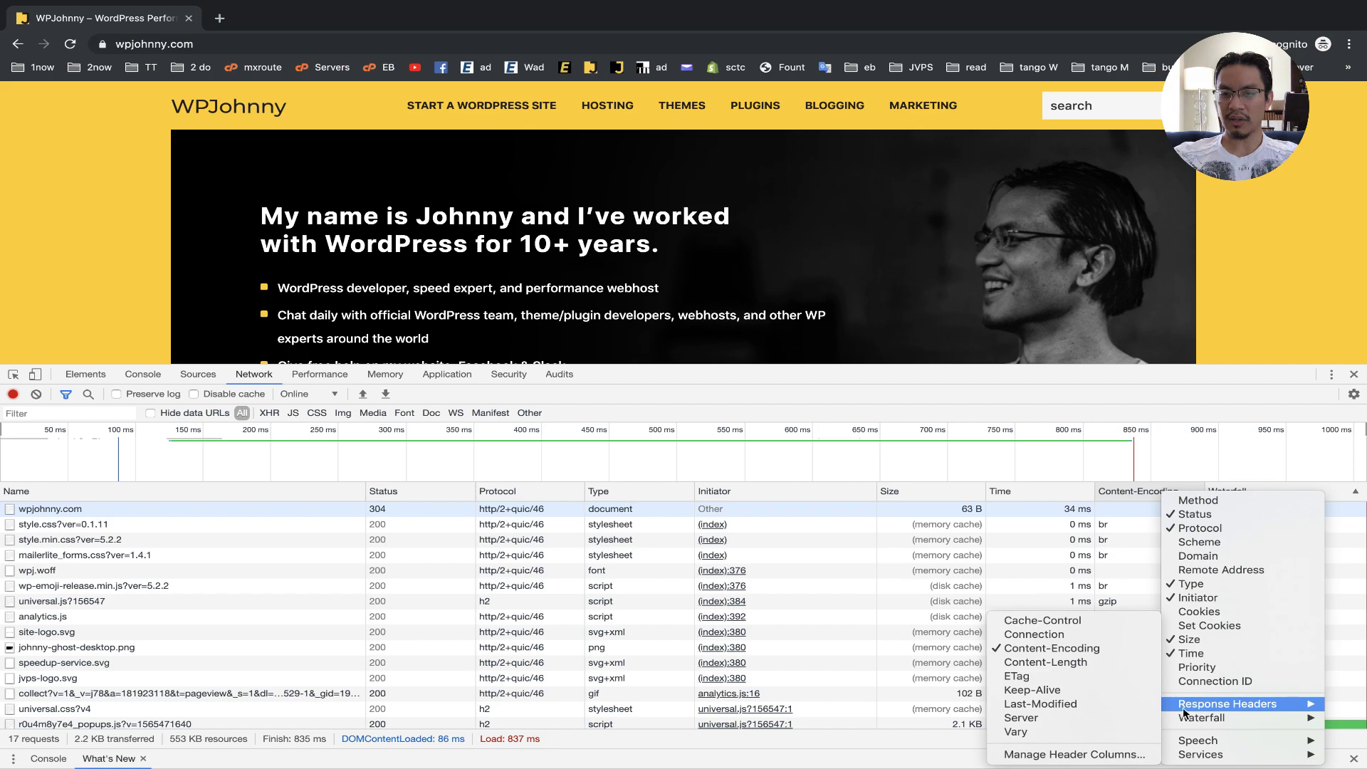
{"action": "left_click", "coordinate": [1108, 648]}
{"action": "left_click", "coordinate": [205, 524]}
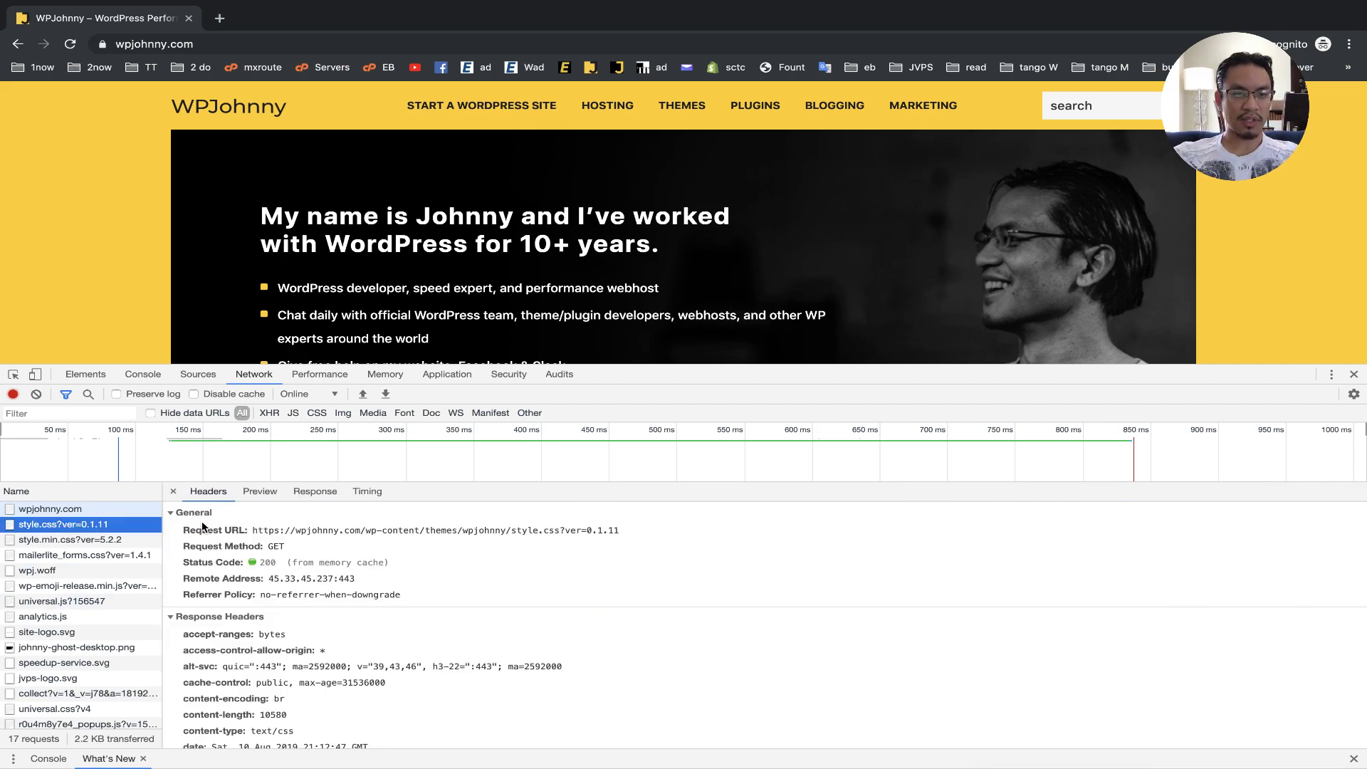
{"action": "scroll", "coordinate": [264, 673], "scroll_direction": "down", "scroll_amount": 3}
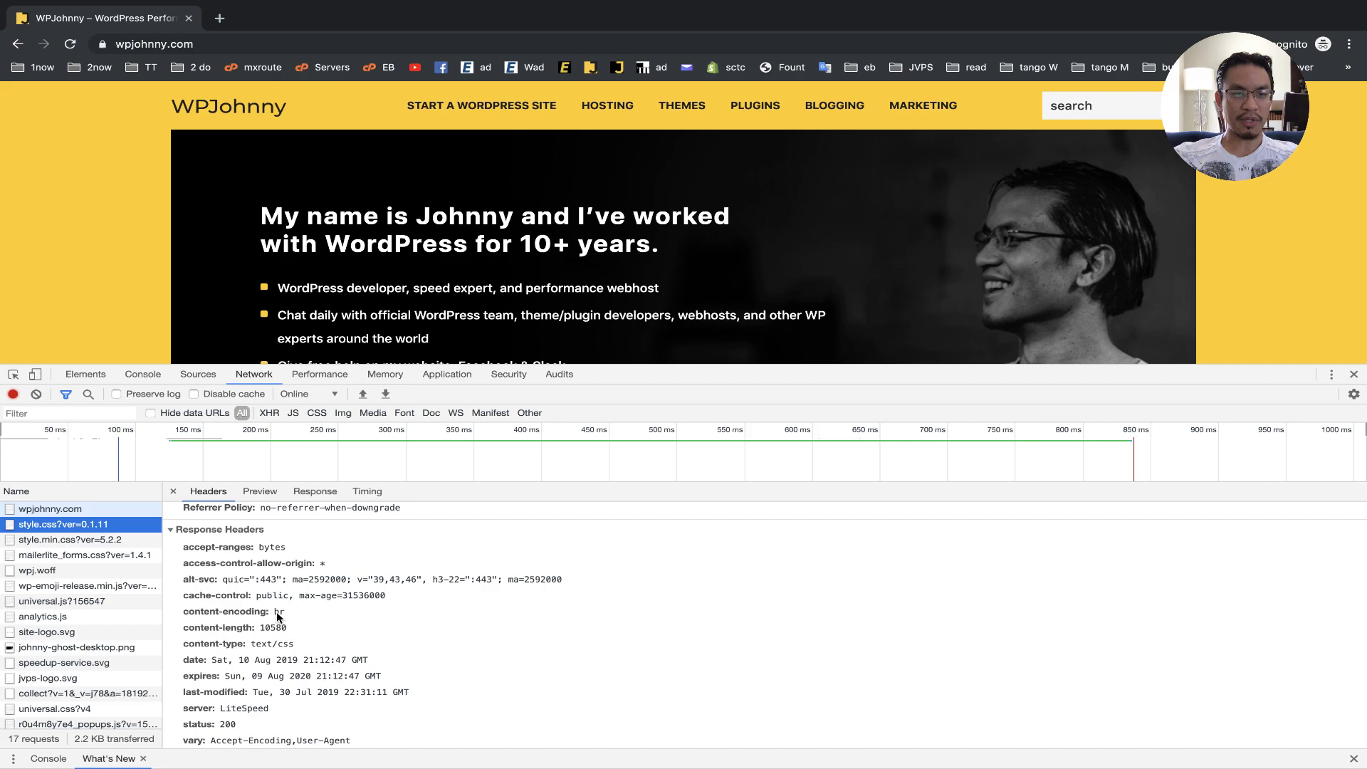
{"action": "left_click", "coordinate": [175, 493]}
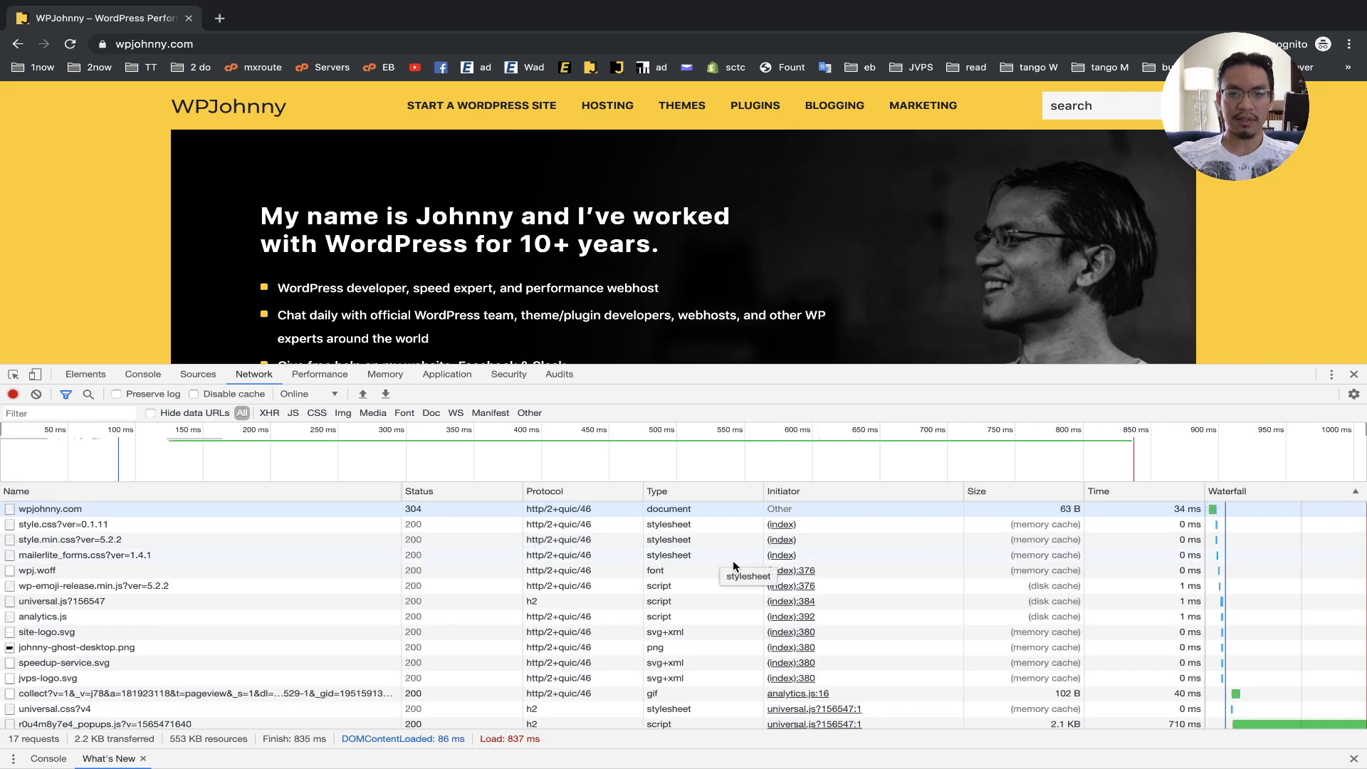
Add the Content-Encoding column back to the request table.
{"action": "right_click", "coordinate": [880, 491]}
{"action": "mouse_move", "coordinate": [967, 711]}
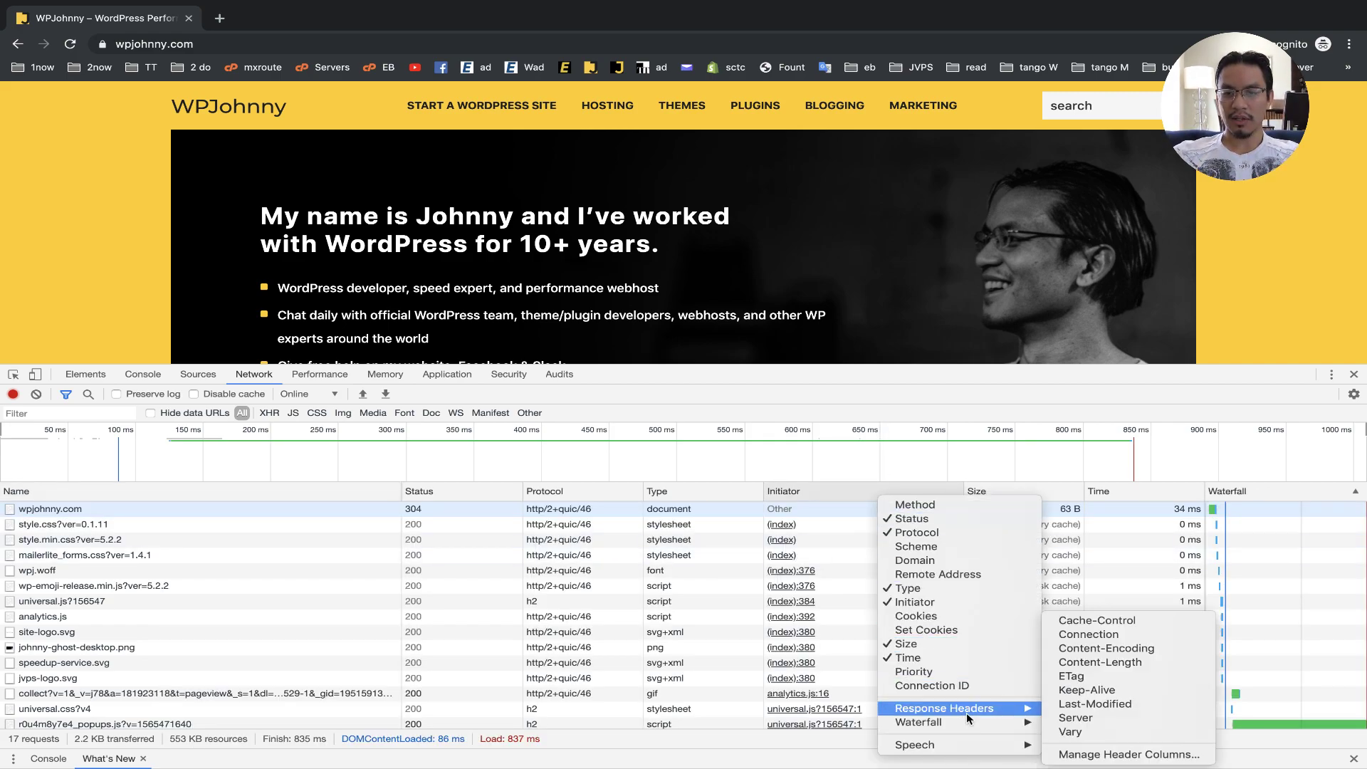
{"action": "left_click", "coordinate": [1096, 648]}
{"action": "mouse_move", "coordinate": [771, 641]}
{"action": "scroll", "coordinate": [771, 640], "scroll_direction": "down", "scroll_amount": 1}
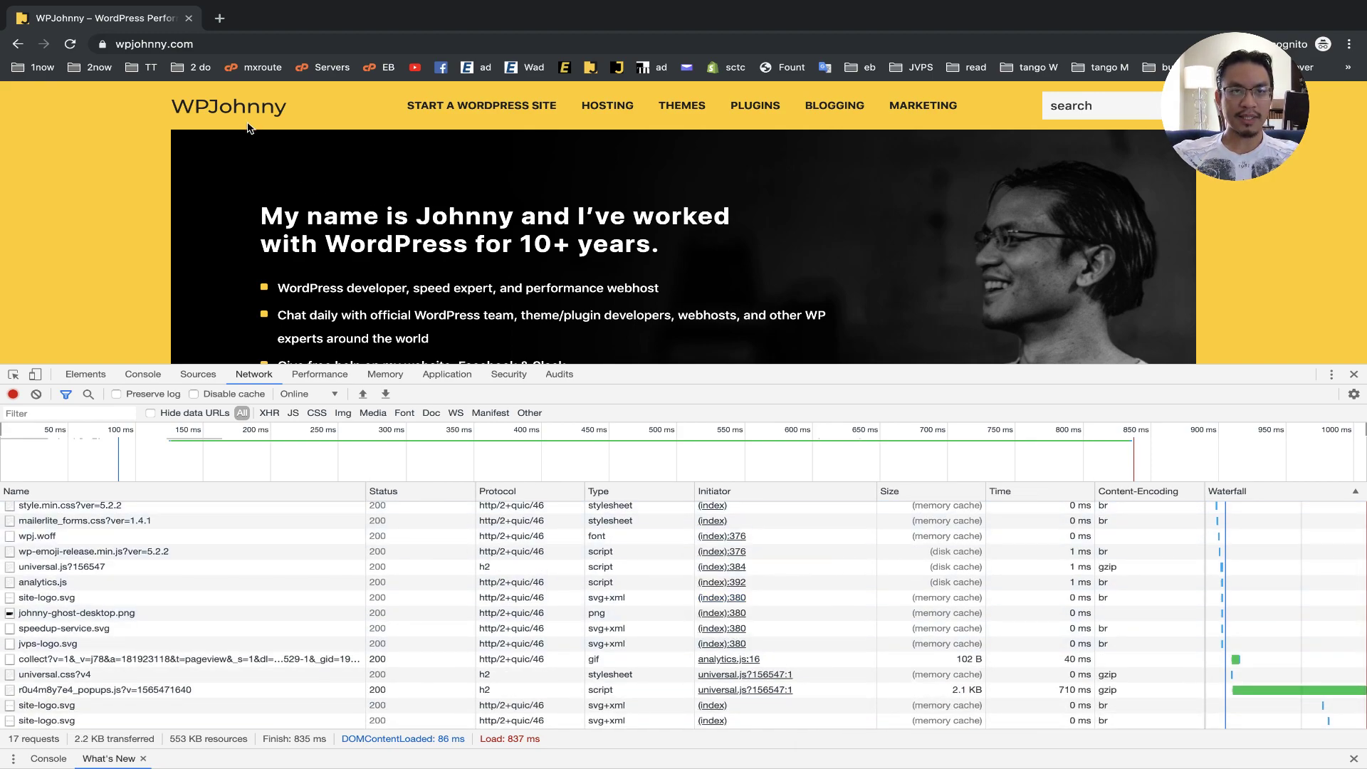
Reload and open the wpjohnny.com document headers: status 304, LiteSpeed, alt-svc quic.
{"action": "key", "text": "super+r"}
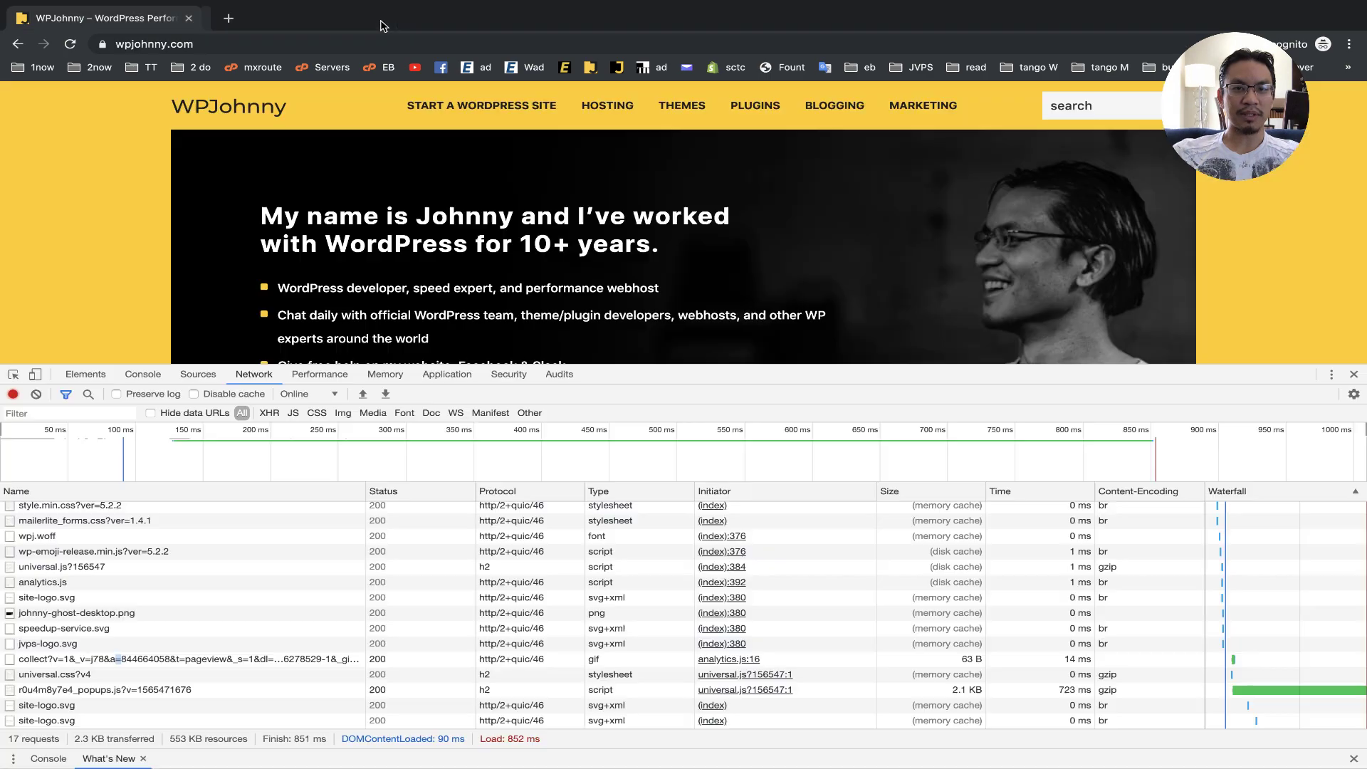
{"action": "scroll", "coordinate": [440, 631], "scroll_direction": "up", "scroll_amount": 2}
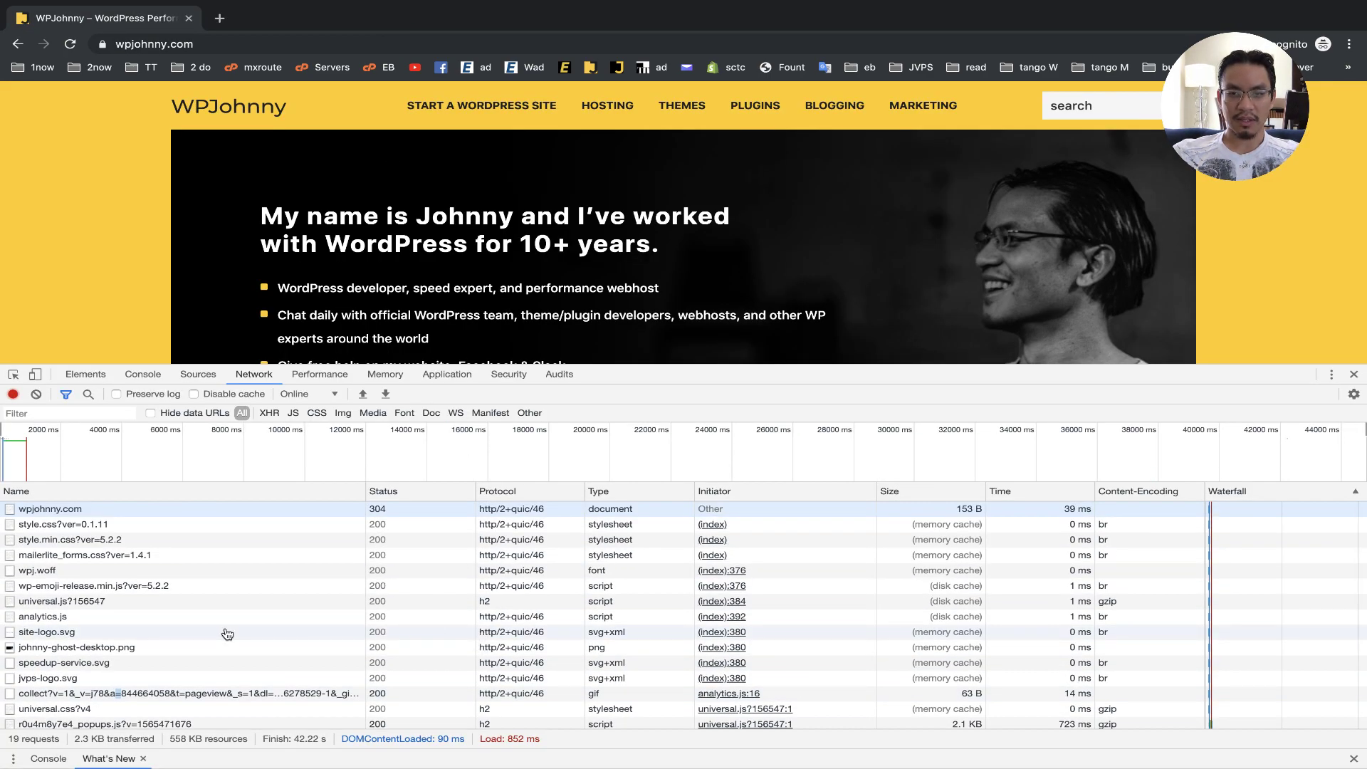
{"action": "left_click", "coordinate": [51, 509]}
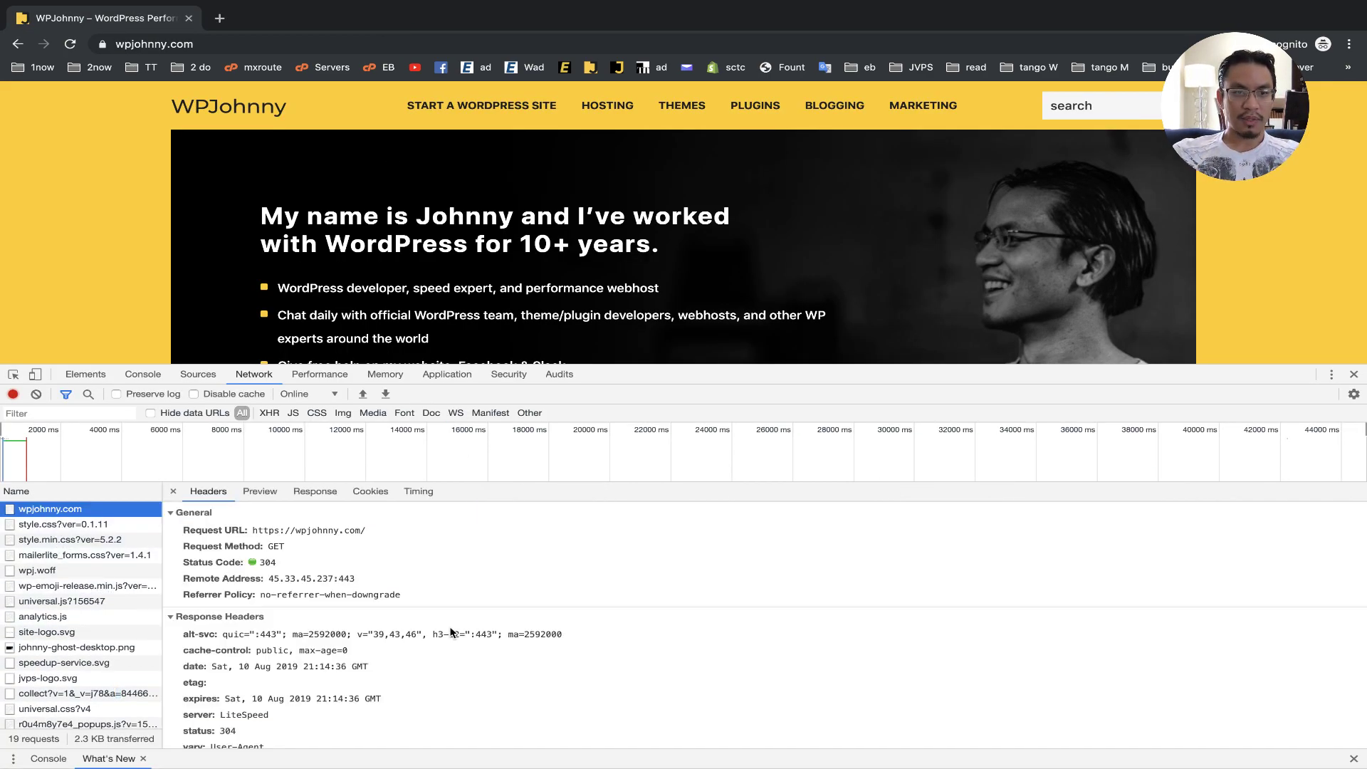
{"action": "scroll", "coordinate": [450, 632], "scroll_direction": "down", "scroll_amount": 5}
{"action": "scroll", "coordinate": [450, 633], "scroll_direction": "up", "scroll_amount": 5}
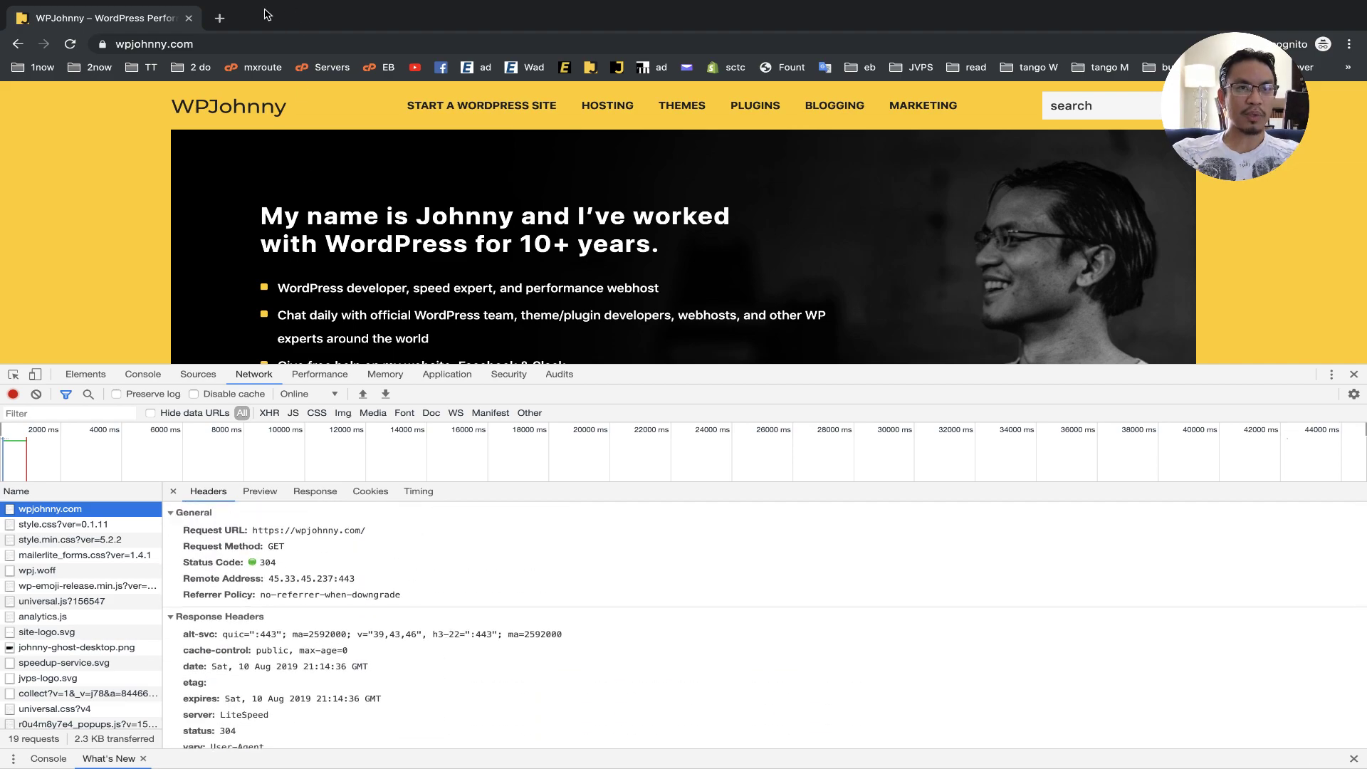
Search Google for 'brotli compression check' in a new tab.
{"action": "left_click", "coordinate": [219, 18]}
{"action": "type", "text": "brolit"}
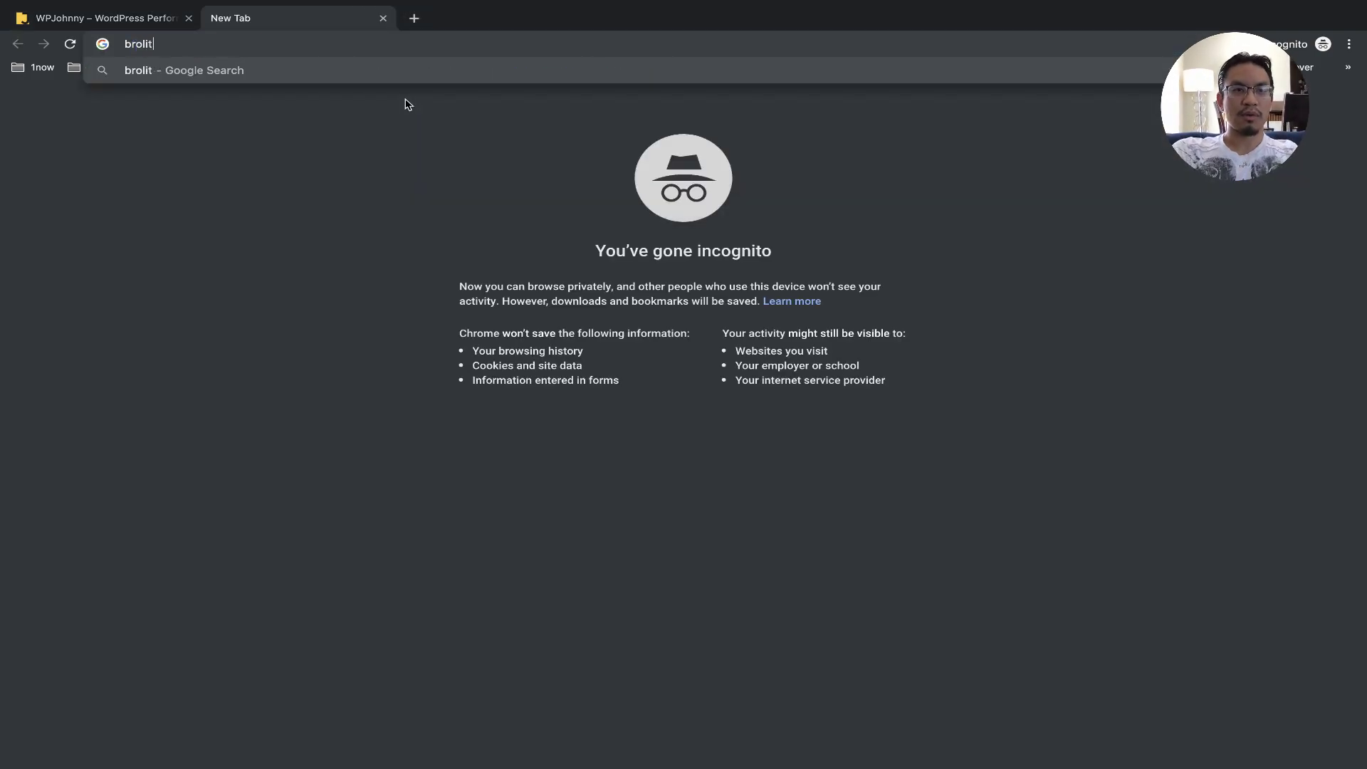
{"action": "key", "text": "BackSpace"}
{"action": "key", "text": "BackSpace"}
{"action": "type", "text": "t"}
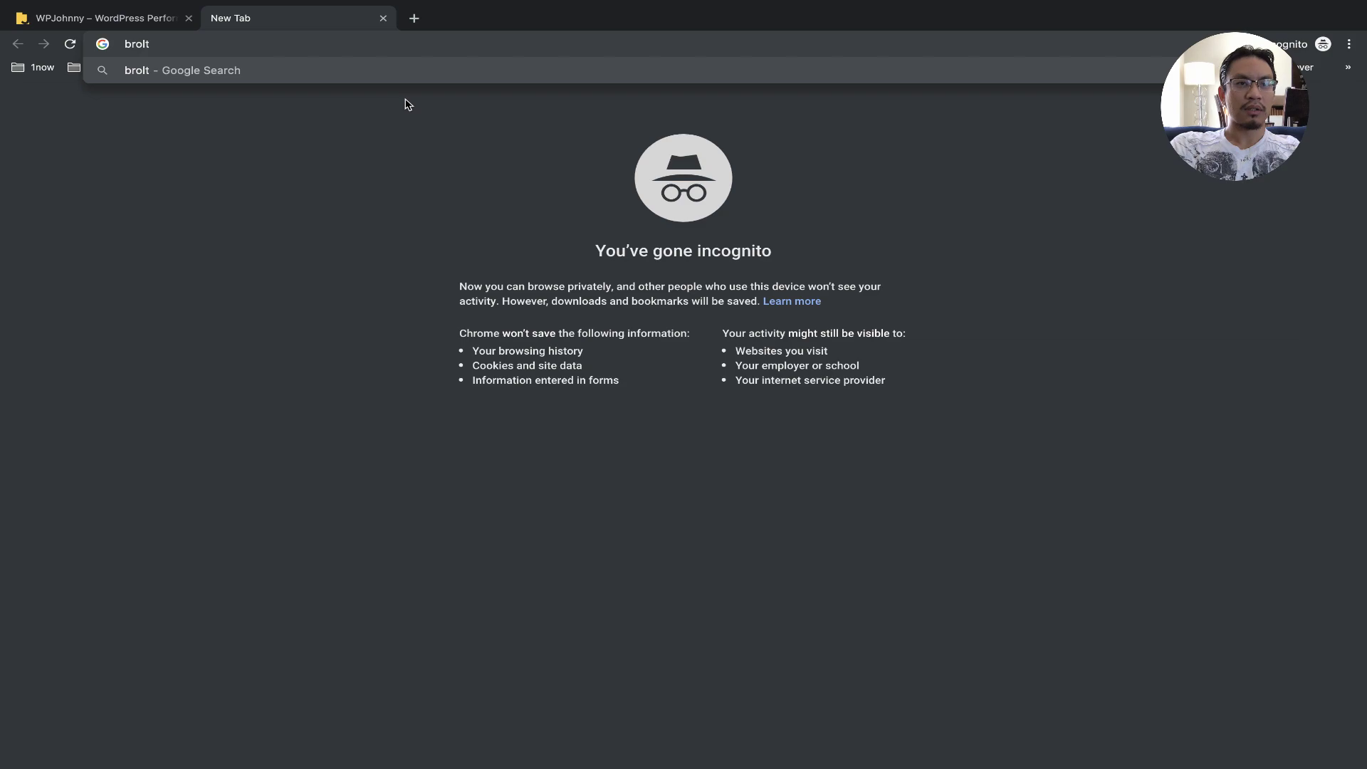
{"action": "key", "text": "BackSpace"}
{"action": "key", "text": "BackSpace"}
{"action": "type", "text": "tli compress"}
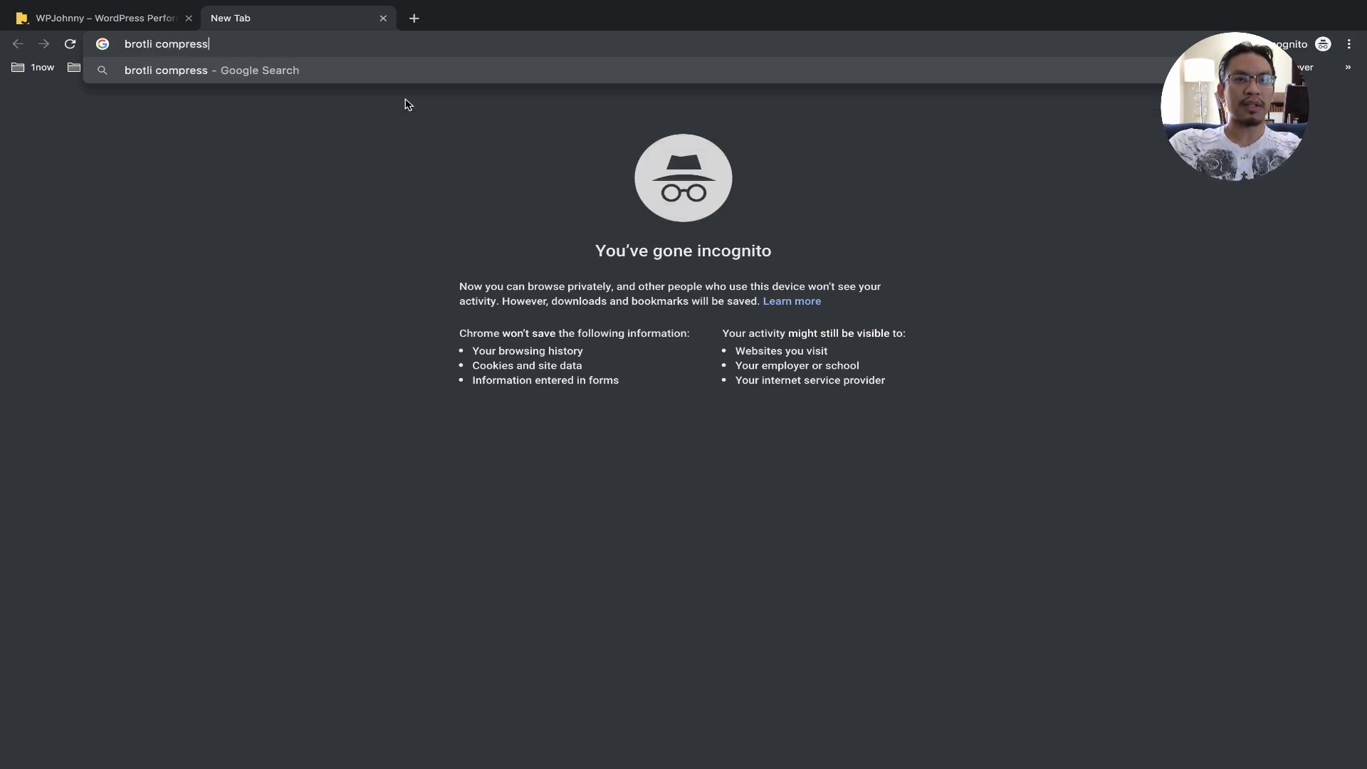
{"action": "type", "text": "ion check"}
{"action": "key", "text": "Return"}
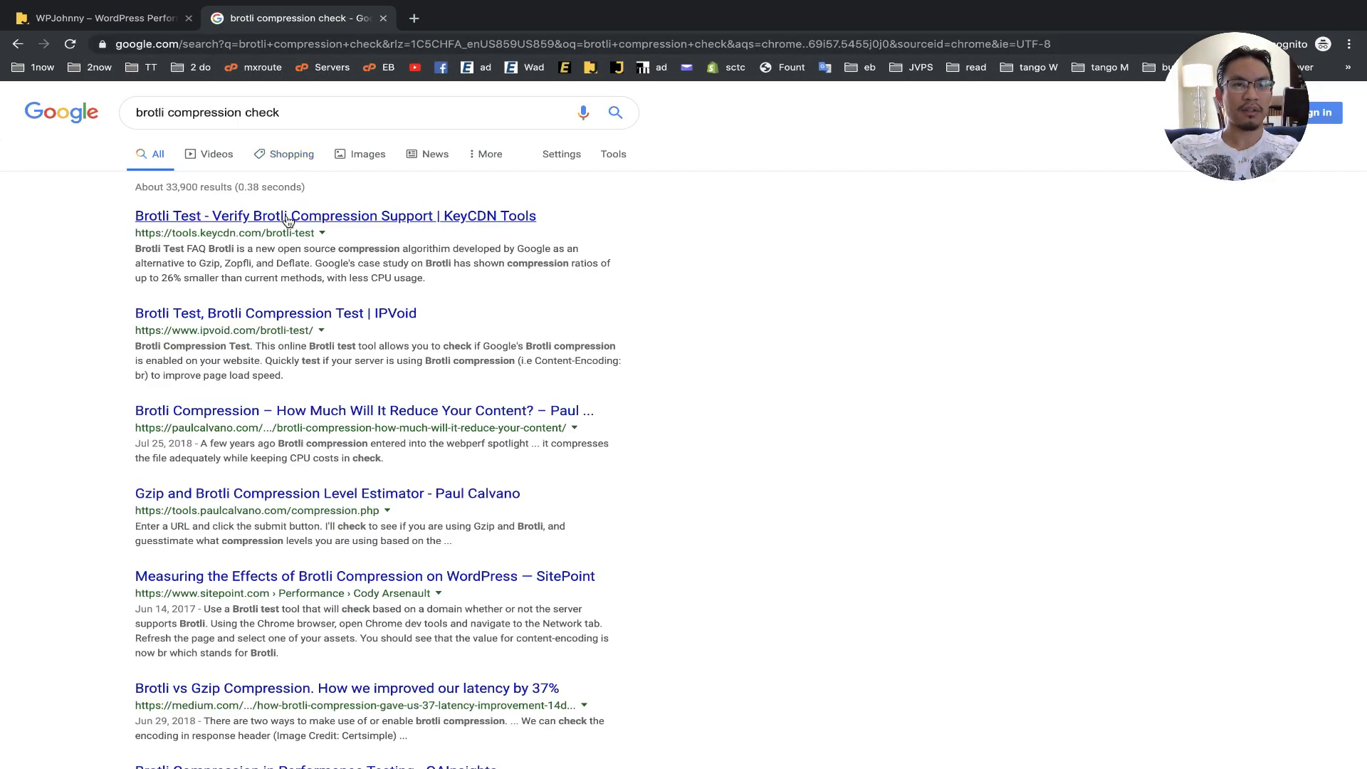
{"action": "left_click", "coordinate": [288, 221]}
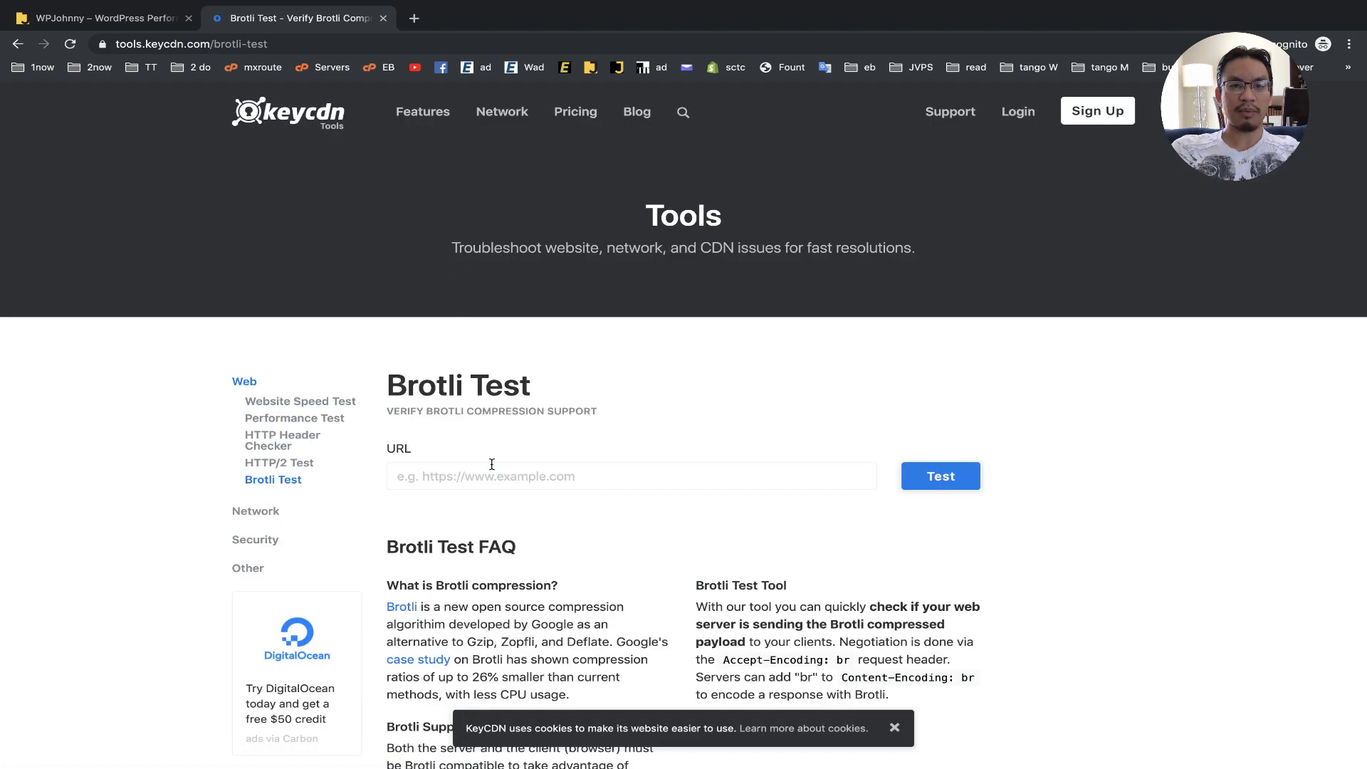
{"action": "left_click", "coordinate": [492, 465]}
{"action": "type", "text": "https//wp"}
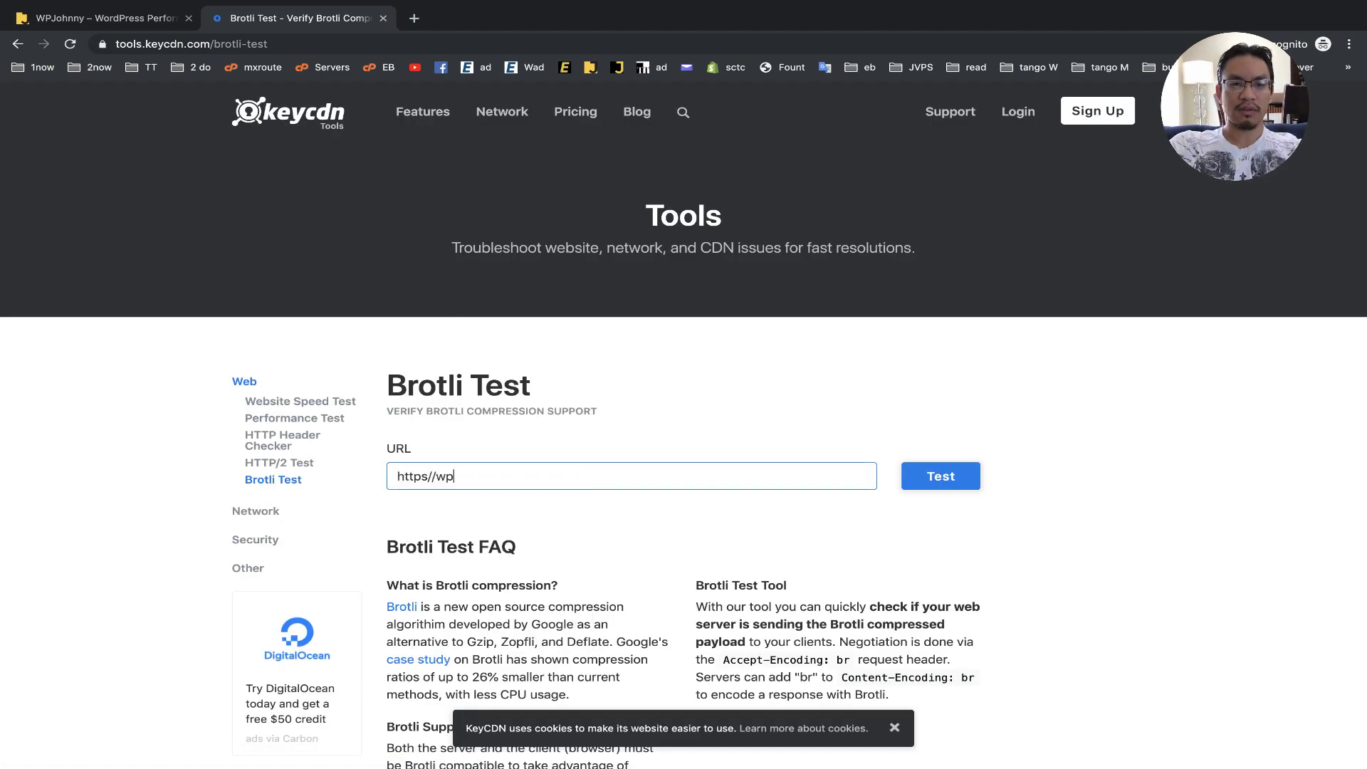
{"action": "type", "text": "johnny.com"}
{"action": "key", "text": "Return"}
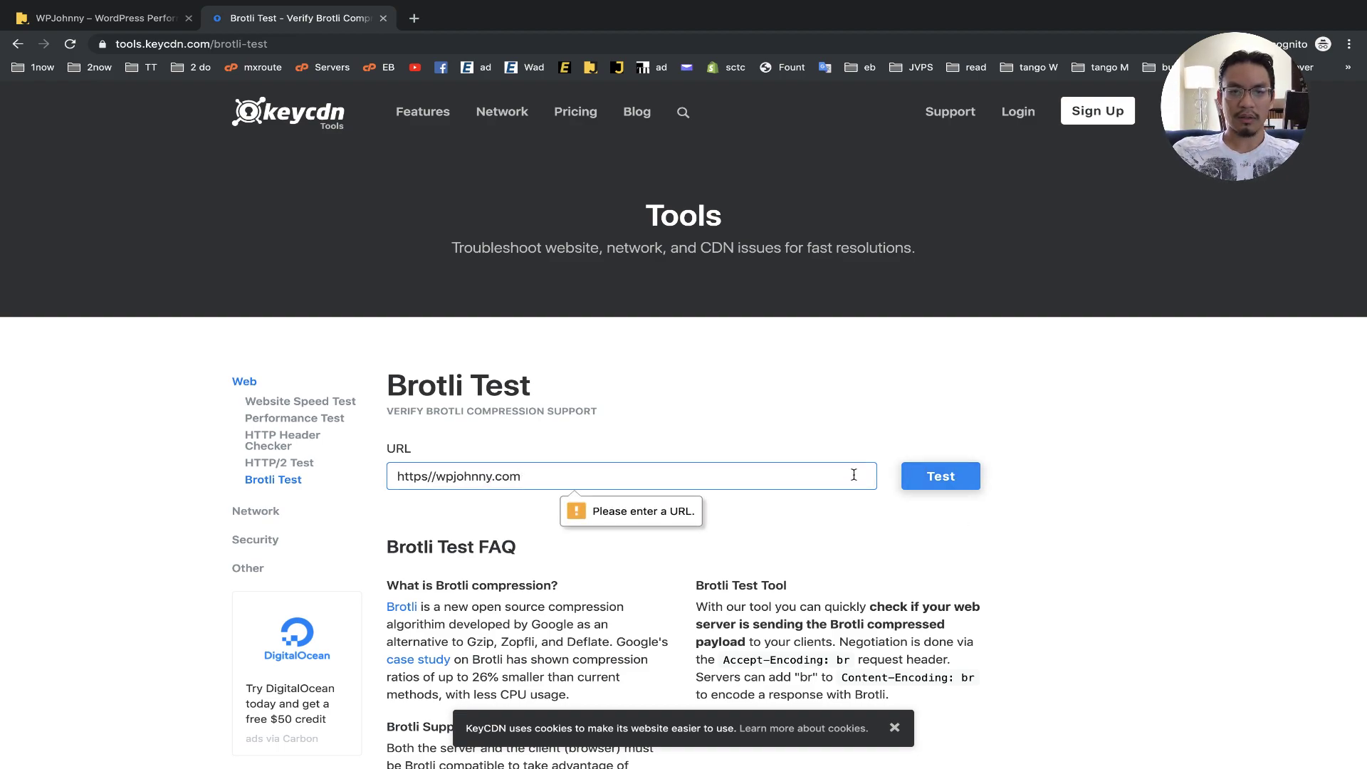
{"action": "key", "text": "ctrl+a"}
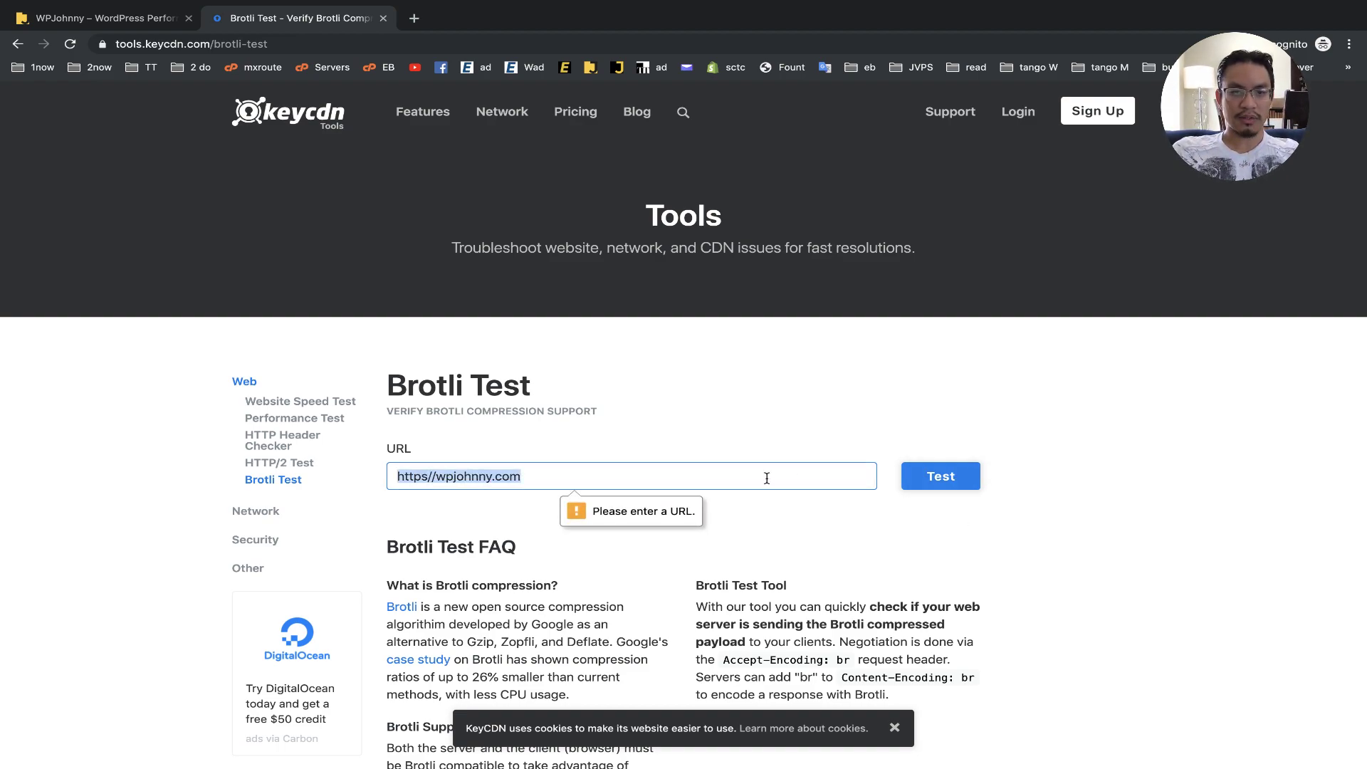
{"action": "left_click", "coordinate": [425, 477]}
{"action": "type", "text": ":"}
{"action": "left_click", "coordinate": [965, 480]}
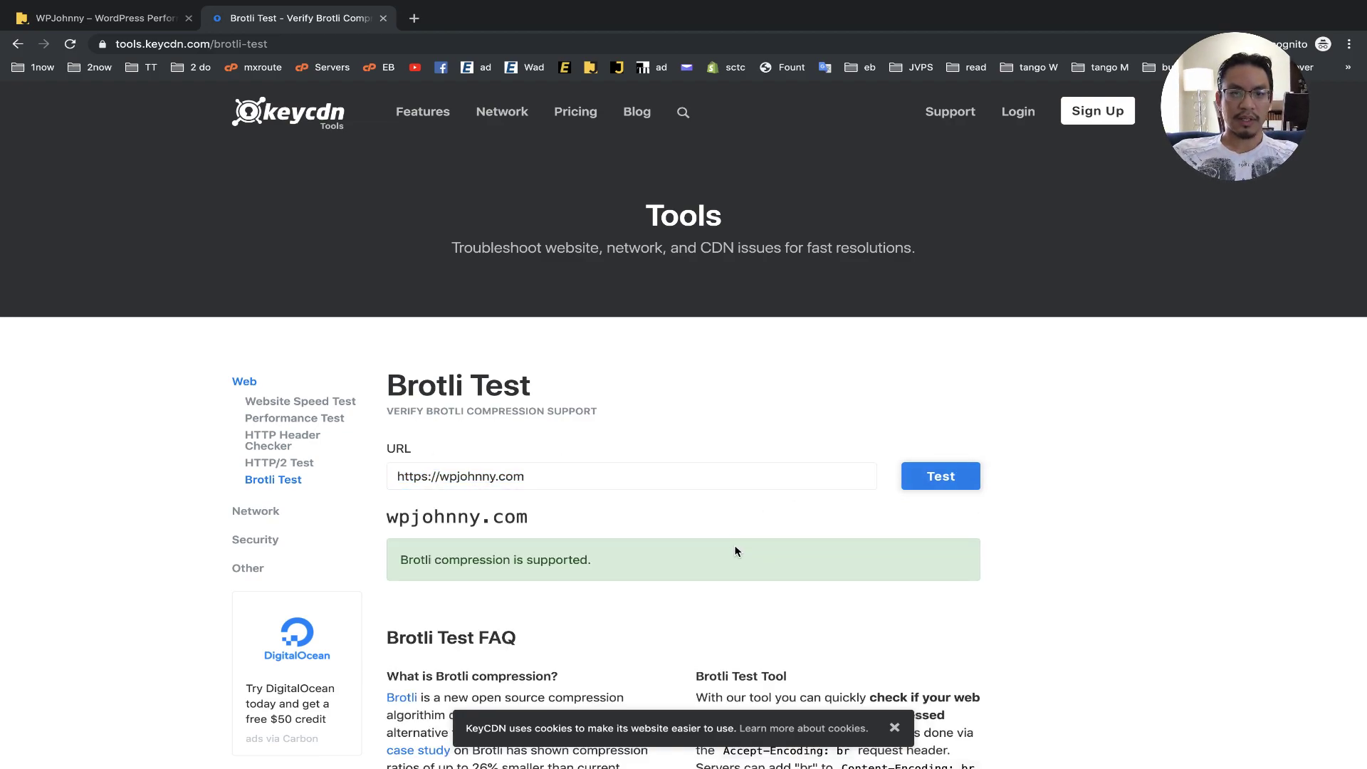
{"action": "left_click", "coordinate": [563, 478]}
{"action": "key", "text": "ctrl+a"}
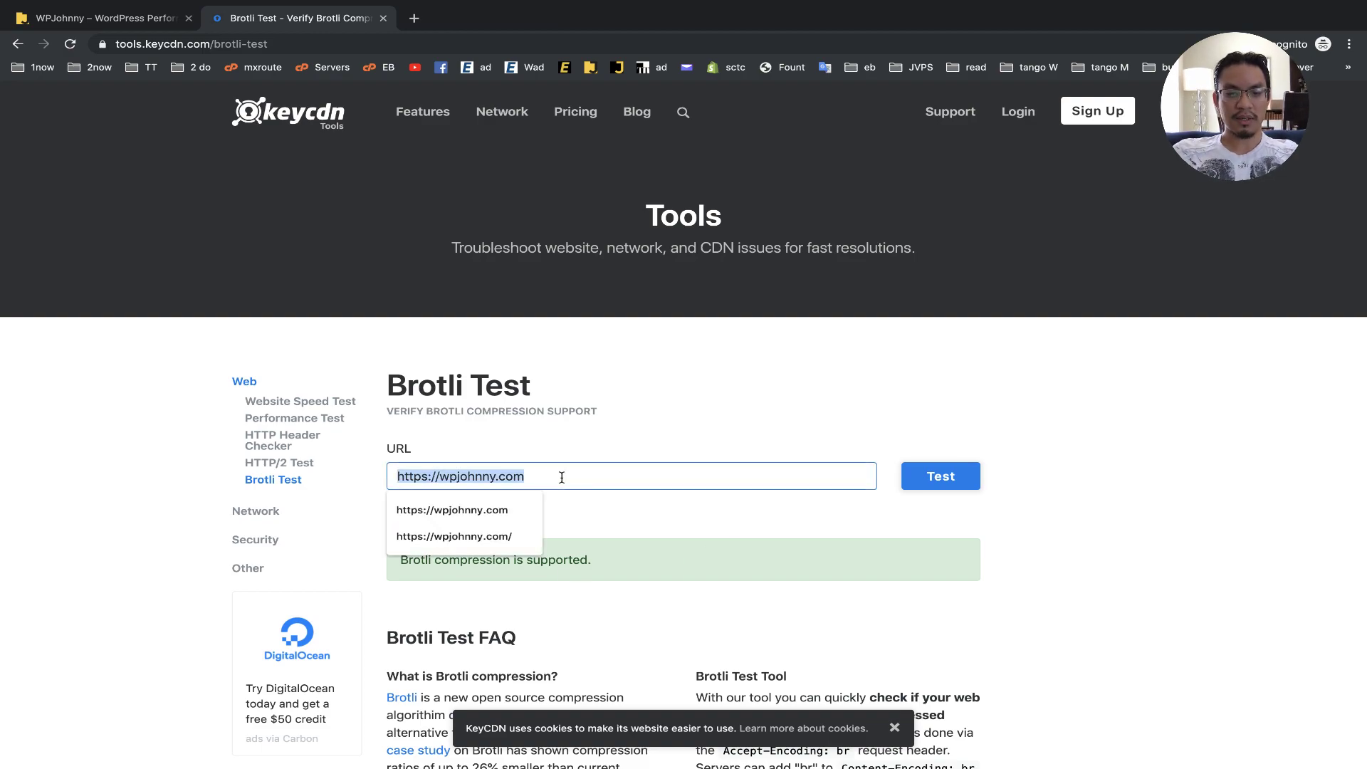
Search 'gzip test' in a new tab and open the GiftOfSpeed result.
{"action": "key", "text": "ctrl+t"}
{"action": "type", "text": "bro"}
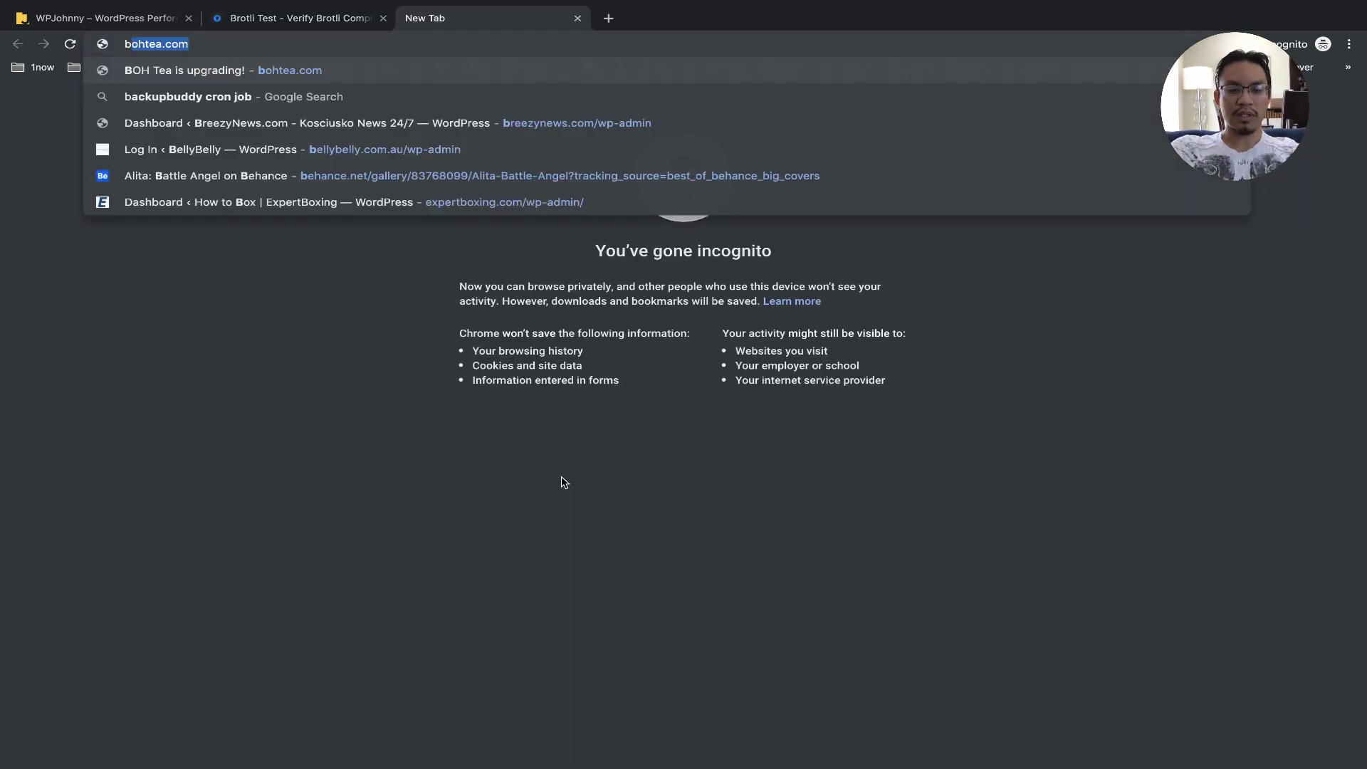
{"action": "key", "text": "BackSpace"}
{"action": "key", "text": "BackSpace"}
{"action": "key", "text": "BackSpace"}
{"action": "type", "text": "gzip test"}
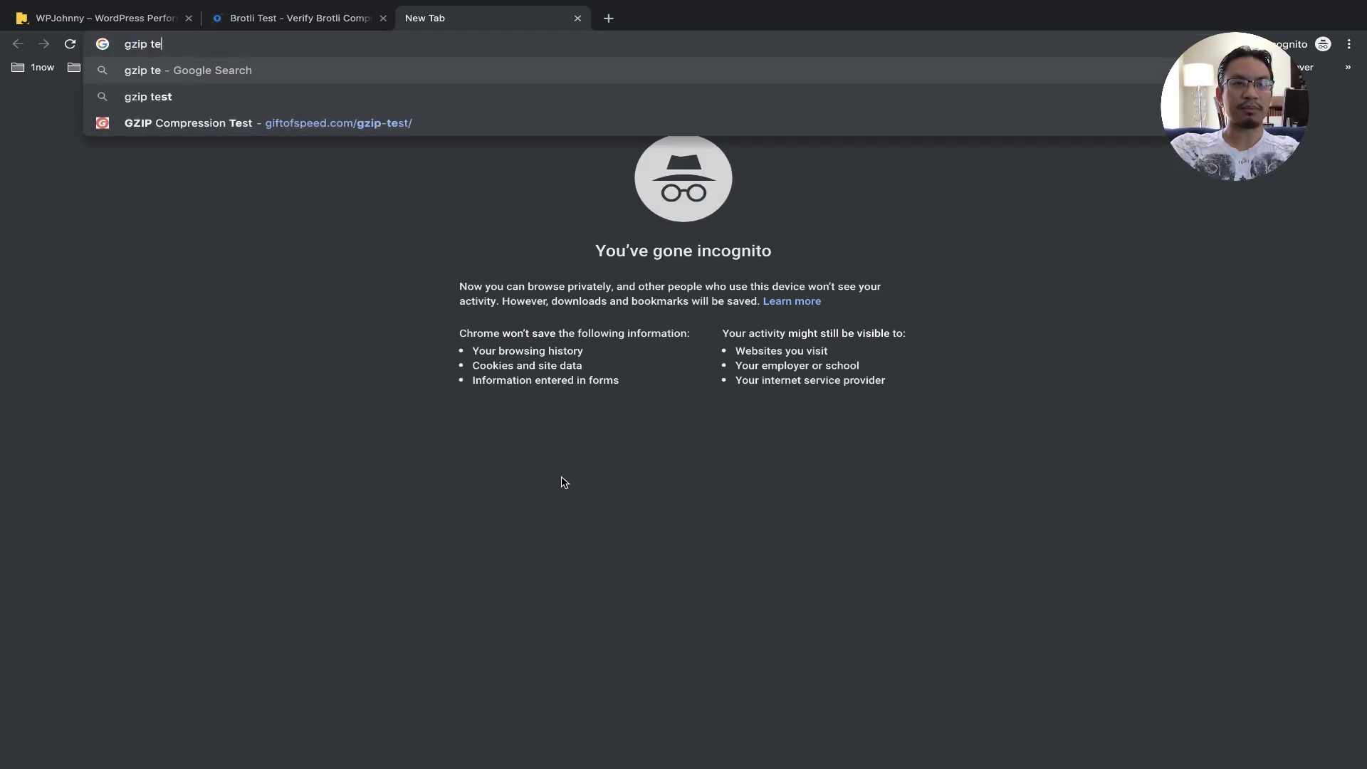
{"action": "key", "text": "Return"}
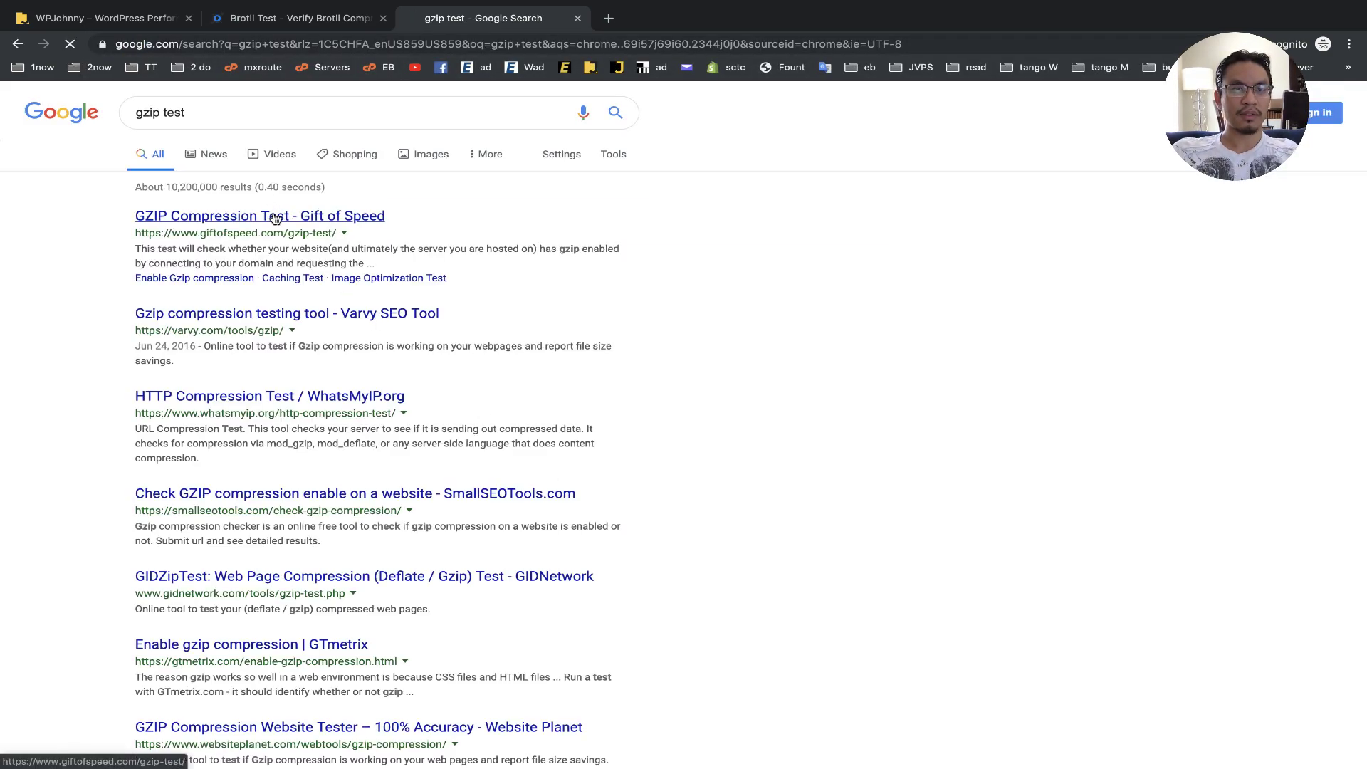
{"action": "left_click", "coordinate": [285, 215]}
{"action": "left_click", "coordinate": [768, 324]}
{"action": "type", "text": "https://wpjohnny.com"}
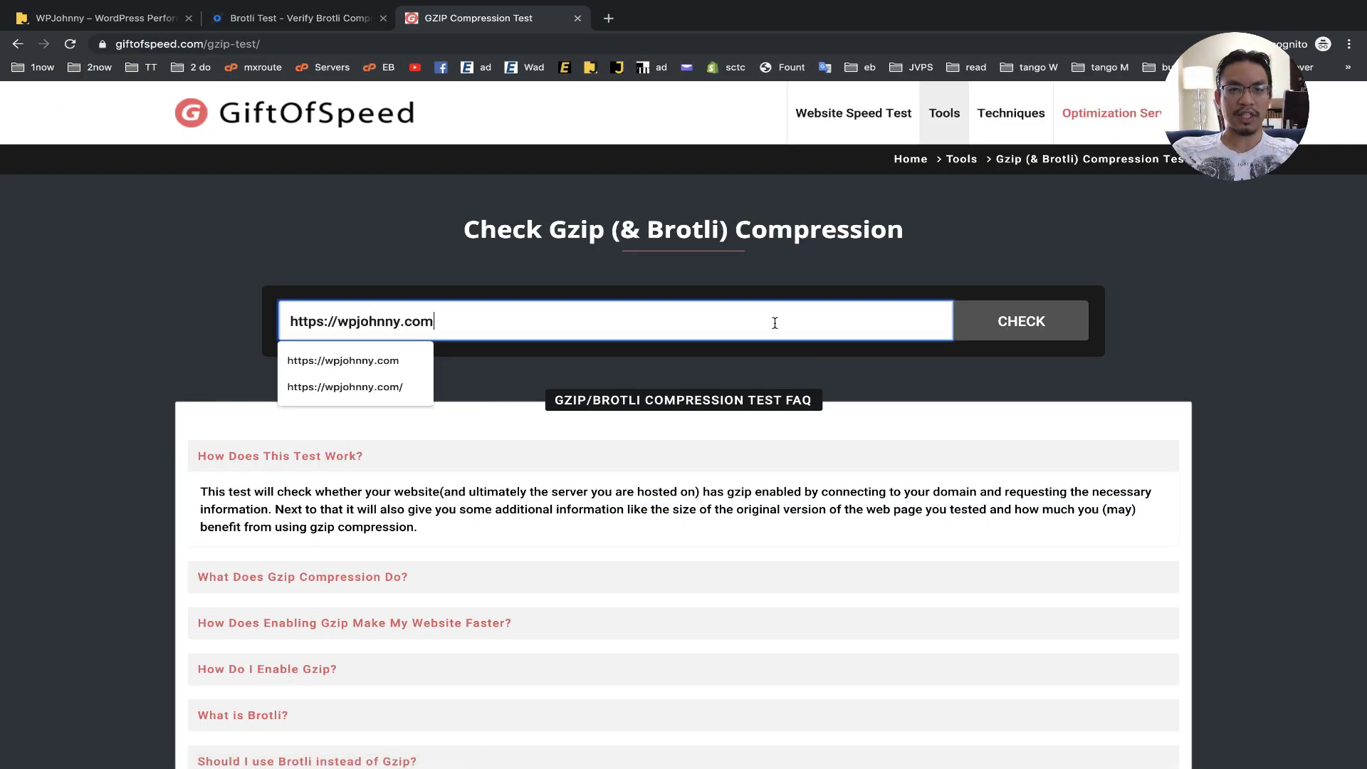
{"action": "left_click", "coordinate": [1068, 327]}
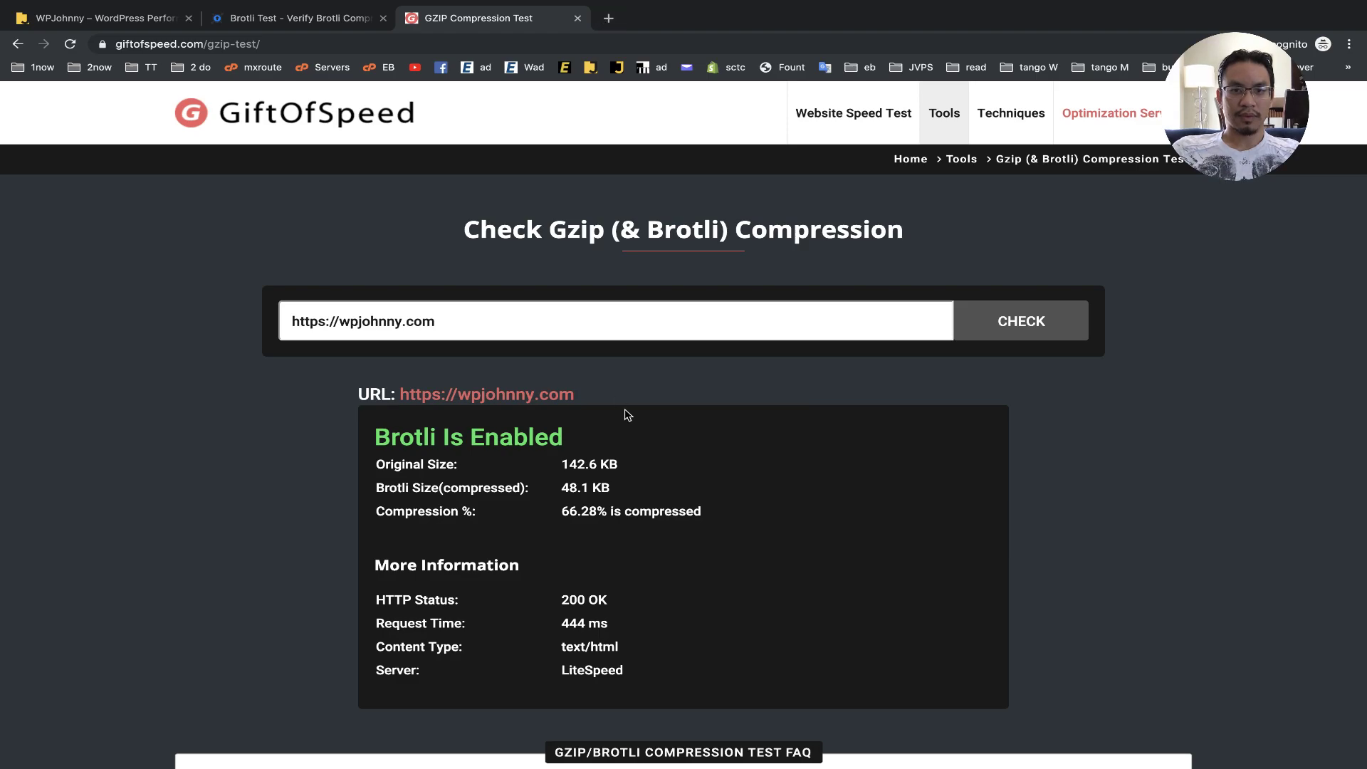
{"action": "scroll", "coordinate": [617, 410], "scroll_direction": "down", "scroll_amount": 1}
Highlight the Brotli Is Enabled result and the 48.1 KB compressed size.
{"action": "left_click_drag", "start_coordinate": [380, 417], "coordinate": [590, 417]}
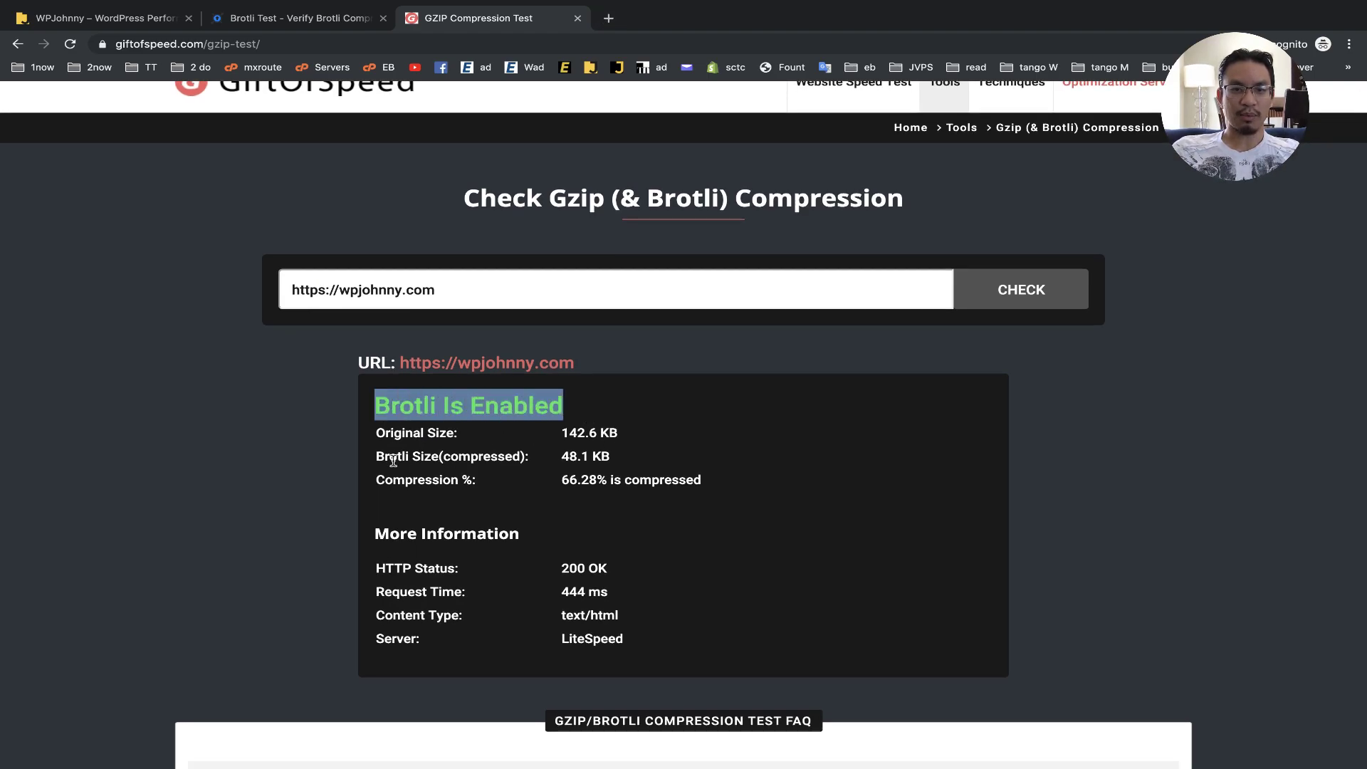
{"action": "left_click_drag", "start_coordinate": [378, 460], "coordinate": [710, 488]}
{"action": "left_click", "coordinate": [587, 464]}
{"action": "left_click", "coordinate": [711, 489]}
{"action": "scroll", "coordinate": [699, 488], "scroll_direction": "down", "scroll_amount": 2}
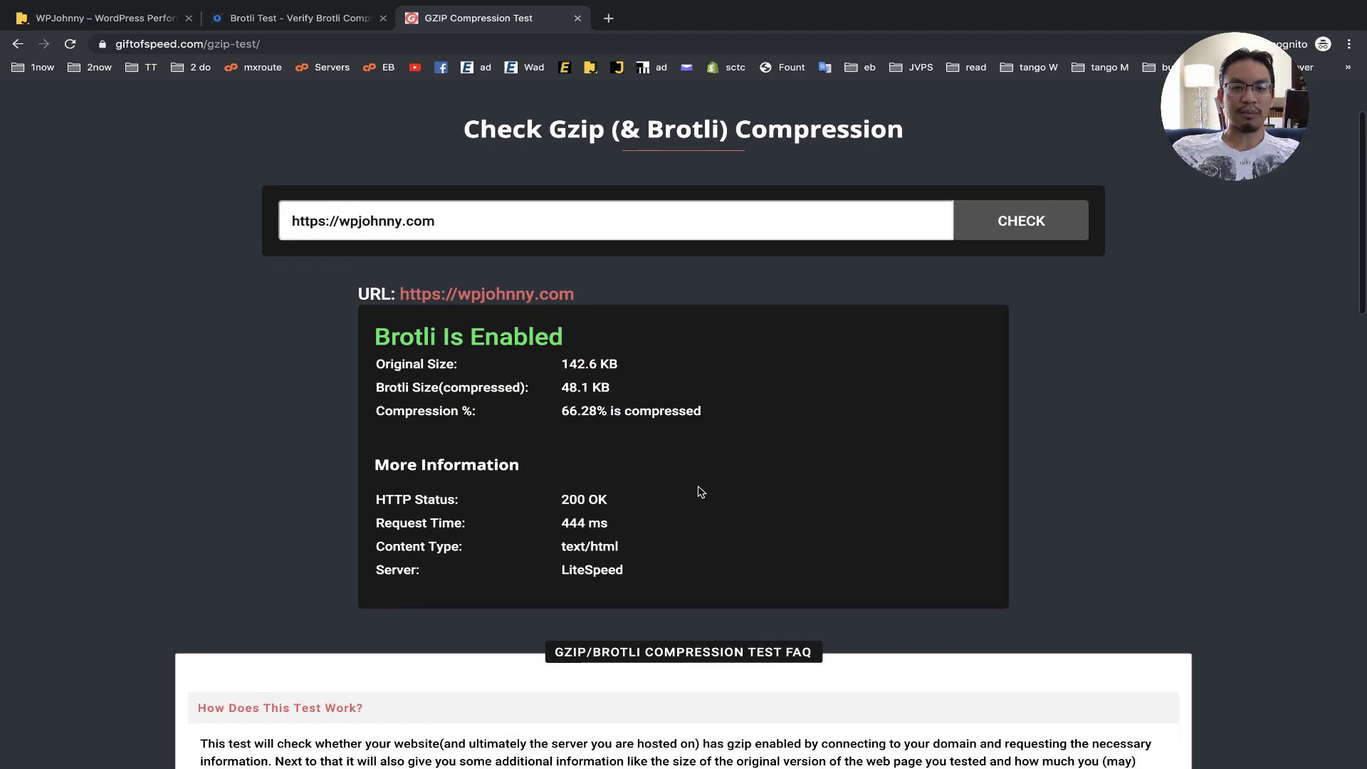
{"action": "scroll", "coordinate": [558, 498], "scroll_direction": "up", "scroll_amount": 3}
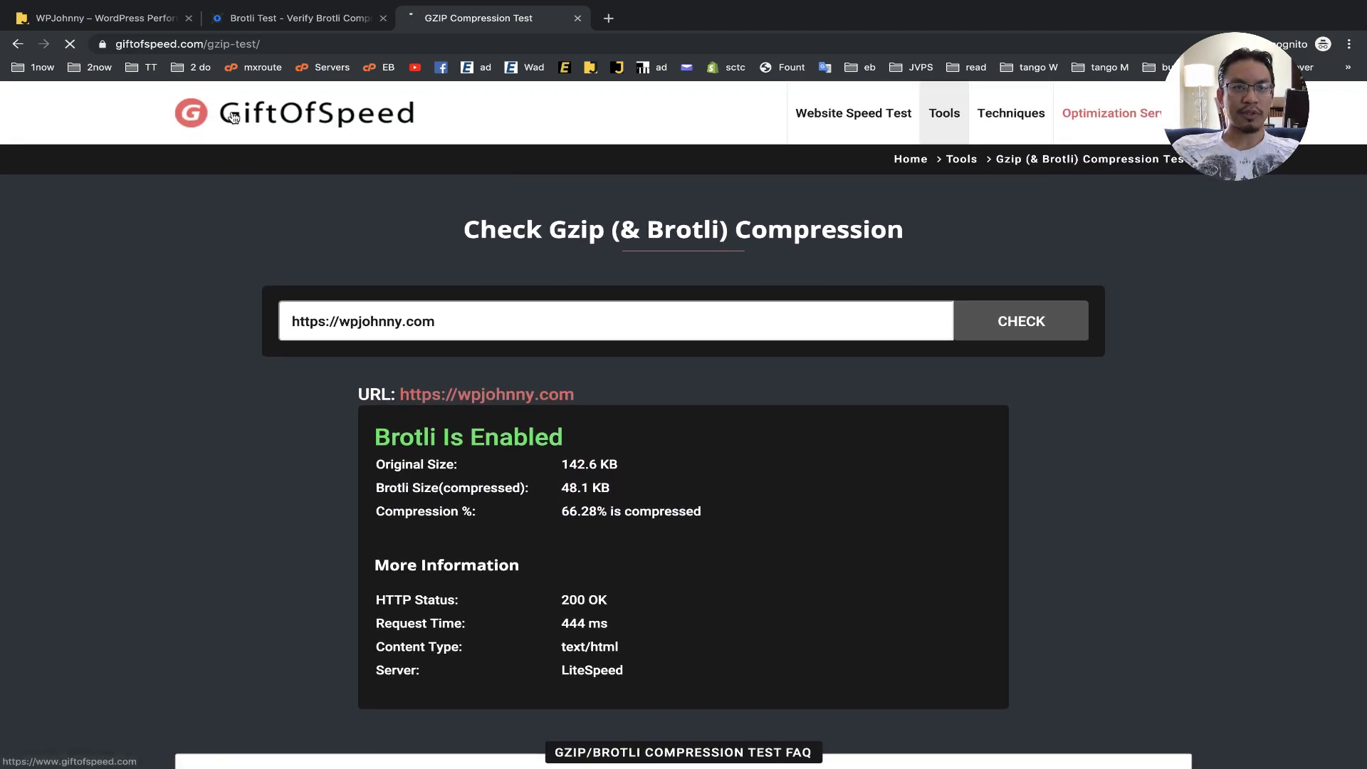
Glance at the wpjohnny.com DevTools tab, then switch to the KeyCDN Brotli Test tab.
{"action": "left_click", "coordinate": [235, 120]}
{"action": "left_click", "coordinate": [107, 17]}
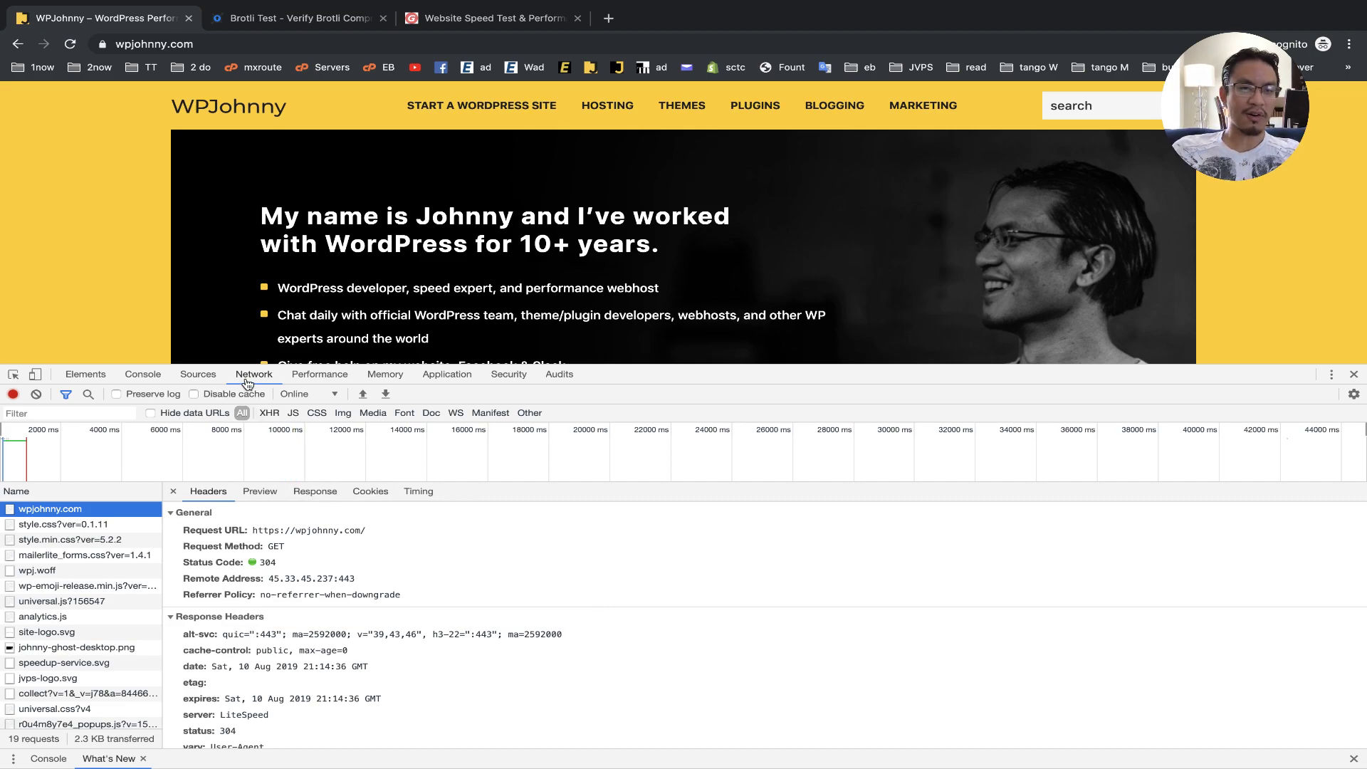
{"action": "left_click", "coordinate": [341, 27]}
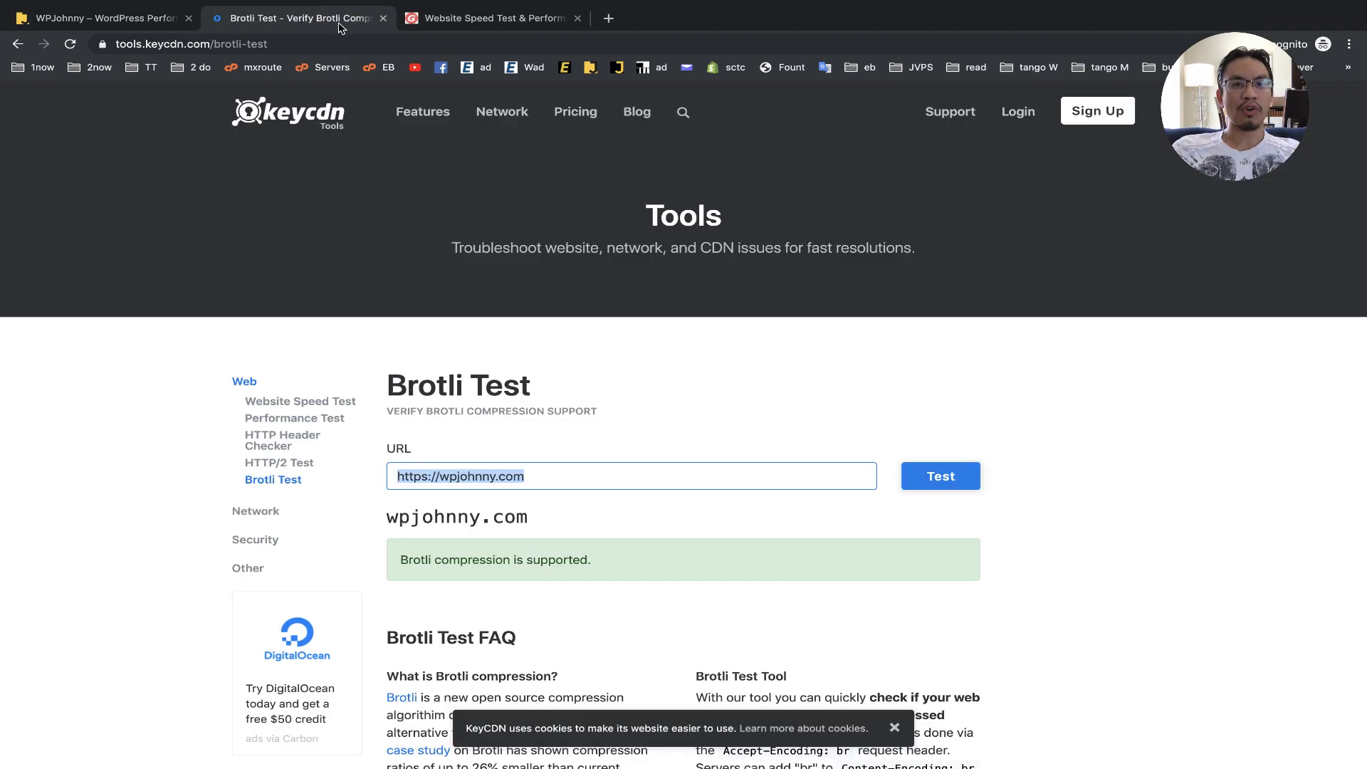